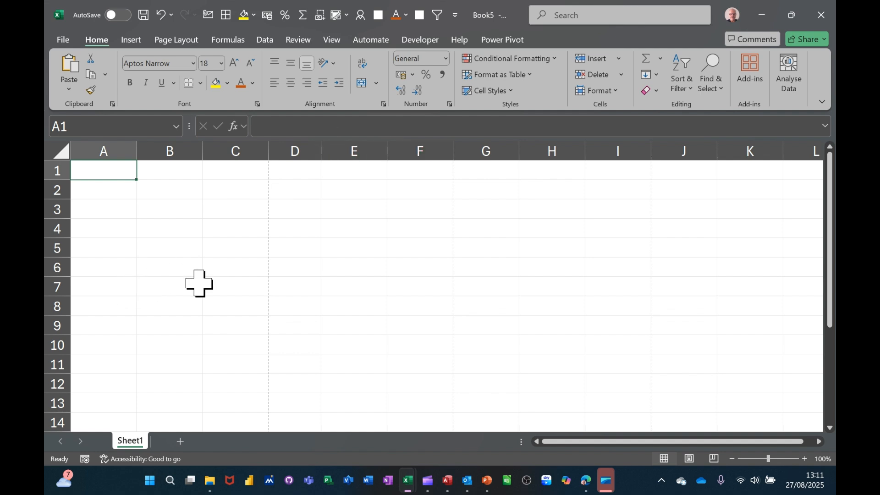
# Enter a first name in A1 and fill the custom name list down to A5.
pyautogui.write('Steve')
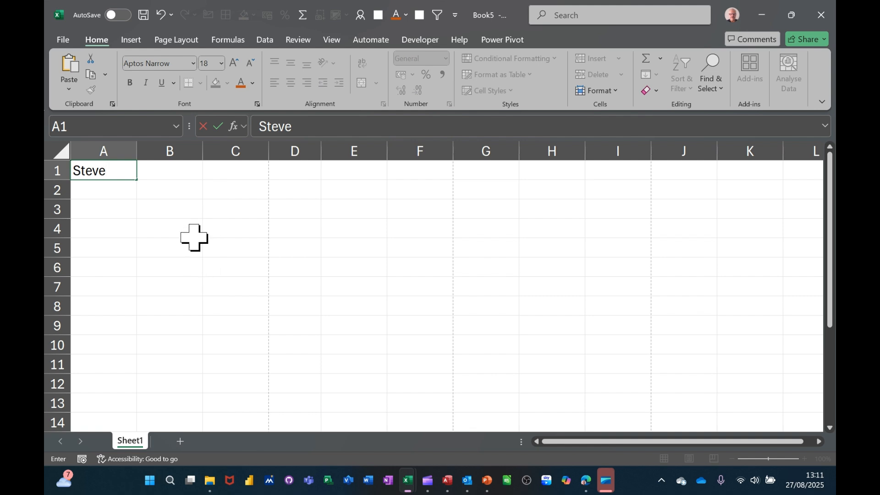
pyautogui.moveTo(137, 179); pyautogui.dragTo(132, 253)
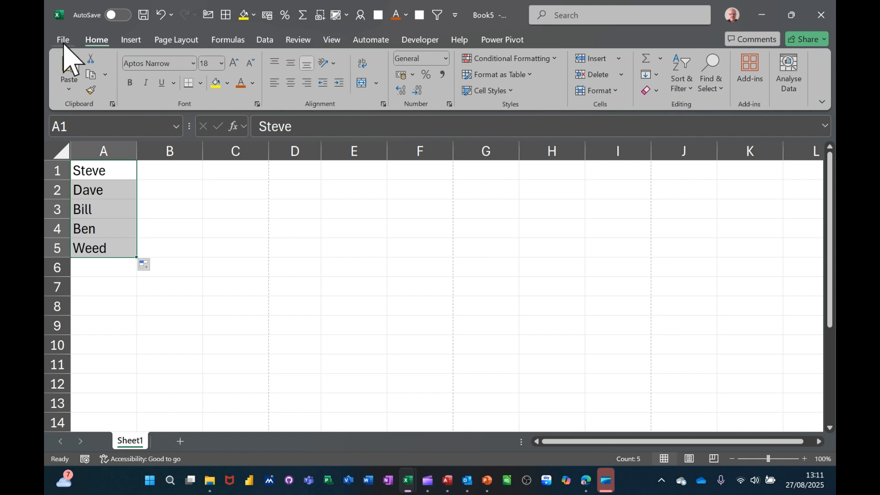
# Examine the custom lists available for sorts and fill sequences in the advanced options, leaving without changes.
pyautogui.click(63, 42)
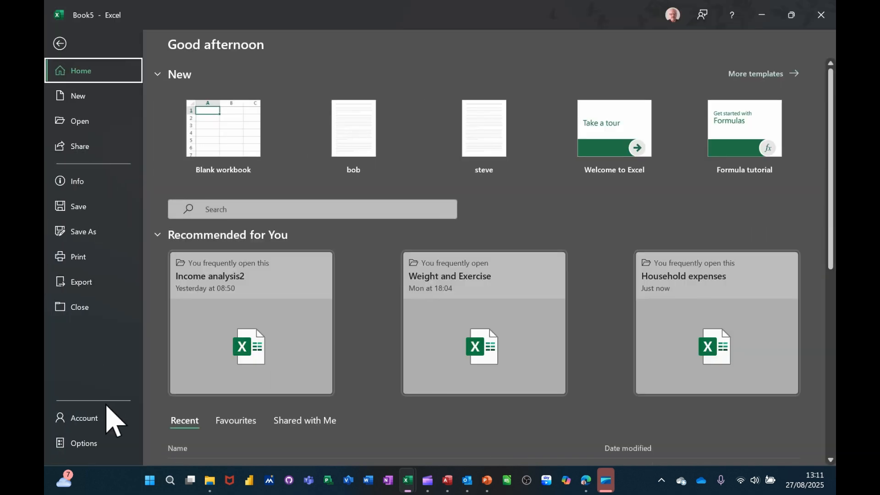
pyautogui.click(77, 446)
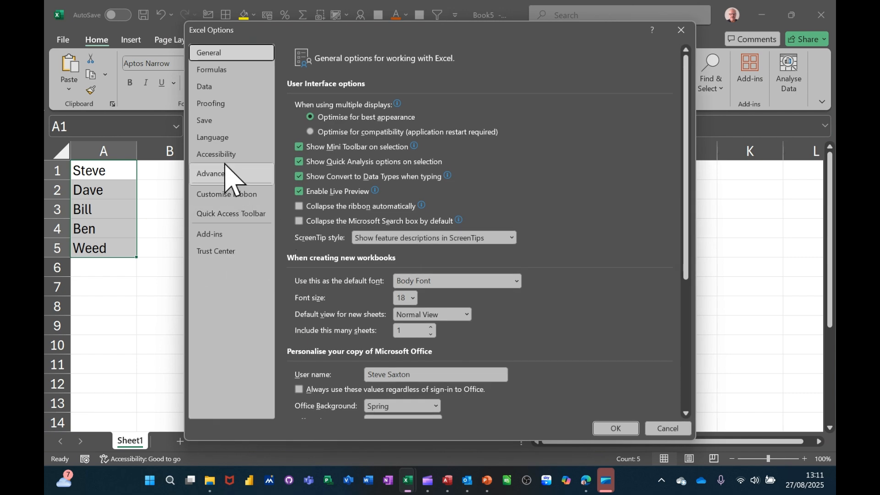
pyautogui.click(219, 174)
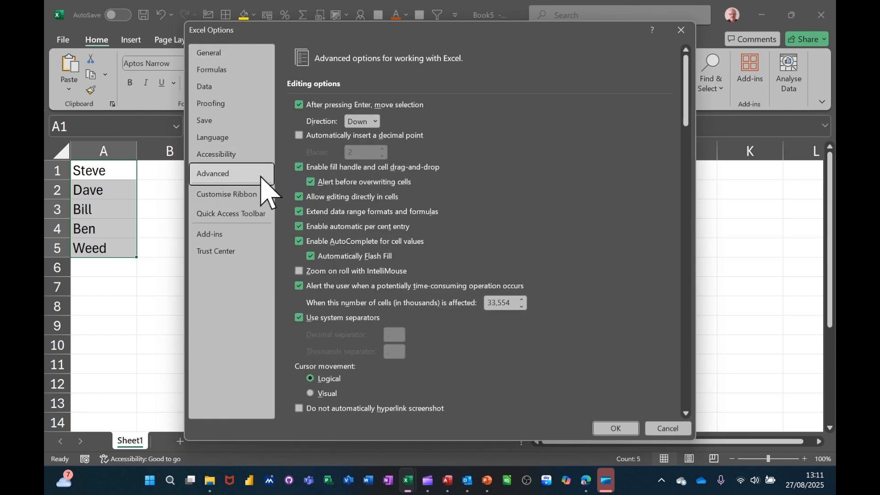
pyautogui.scroll(-10, 589, 226)
pyautogui.scroll(-9, 589, 295)
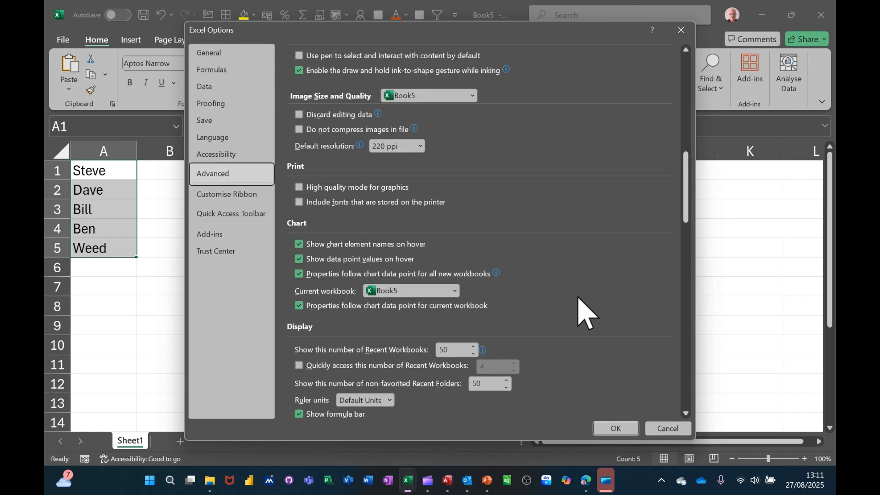
pyautogui.scroll(-9, 438, 297)
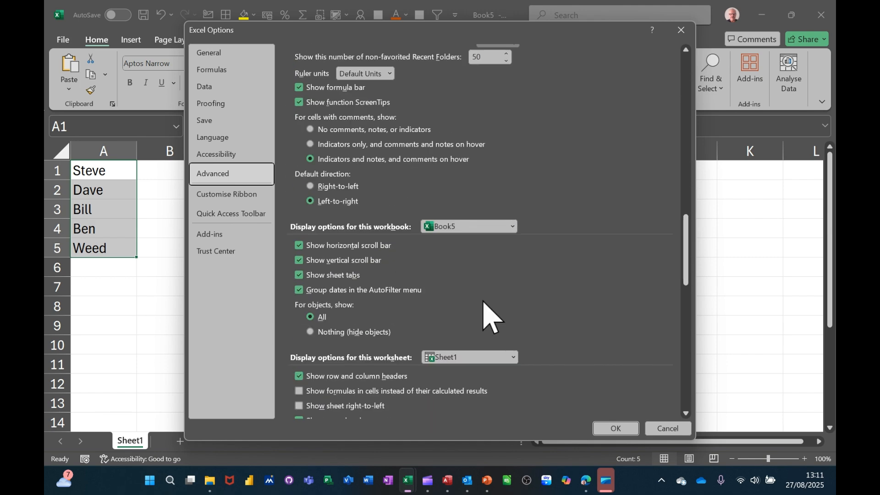
pyautogui.scroll(-10, 537, 353)
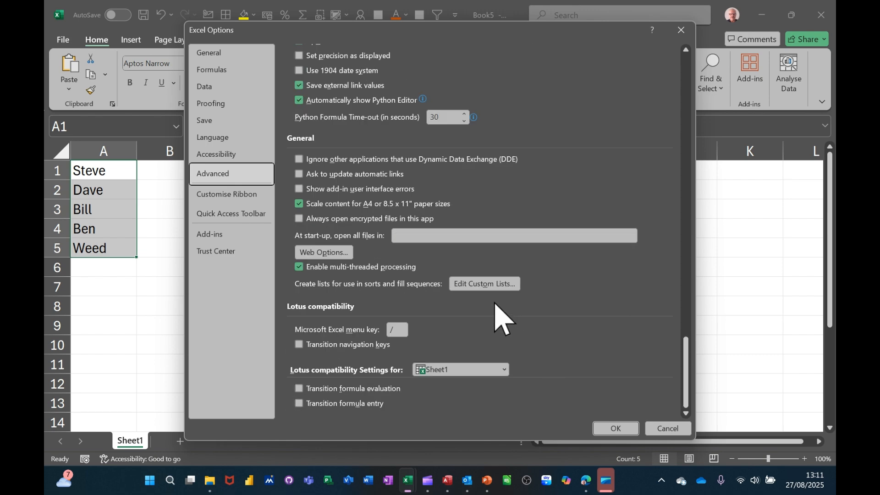
pyautogui.click(482, 284)
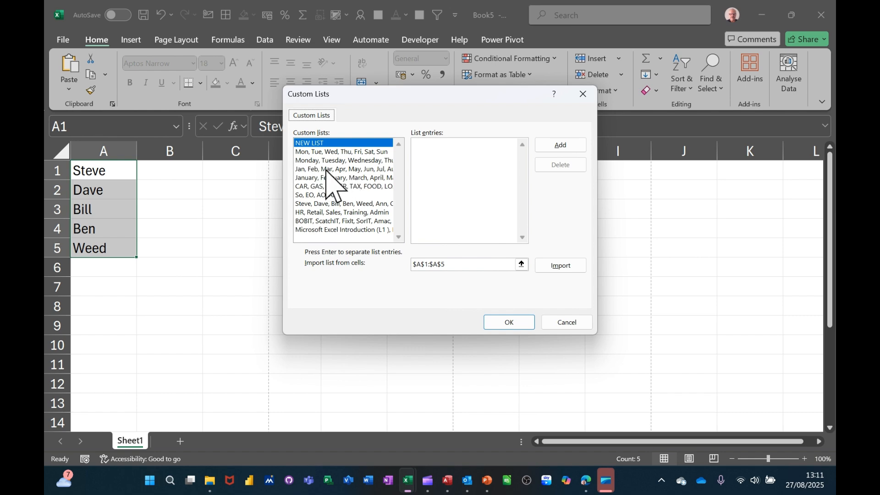
pyautogui.click(564, 323)
pyautogui.click(657, 428)
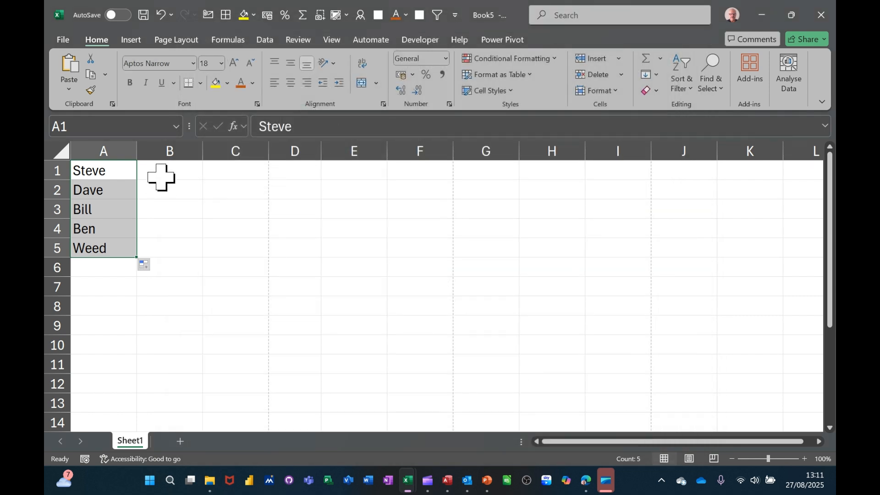
# Enter the values 33, 44, 5, 44 and 33 beside the names in cells B1 to B5.
pyautogui.click(162, 178)
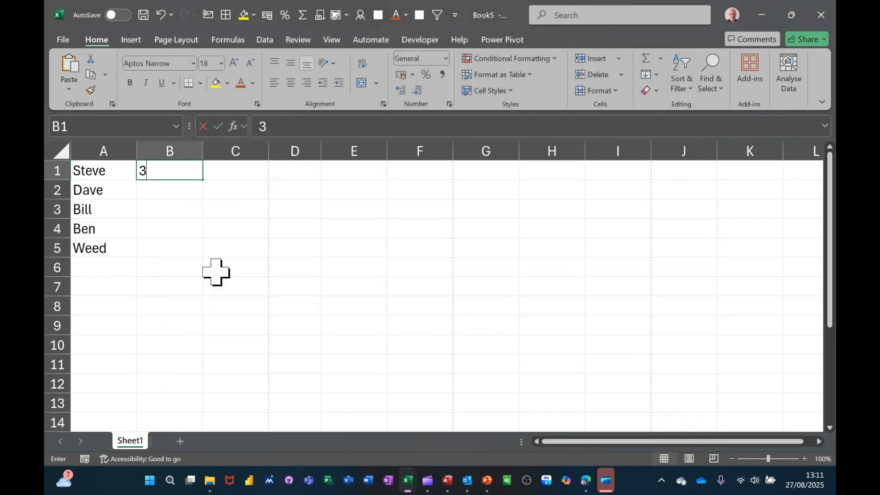
pyautogui.write('33')
pyautogui.press('Return')
pyautogui.write('44')
pyautogui.press('Return')
pyautogui.write('5')
pyautogui.press('Return')
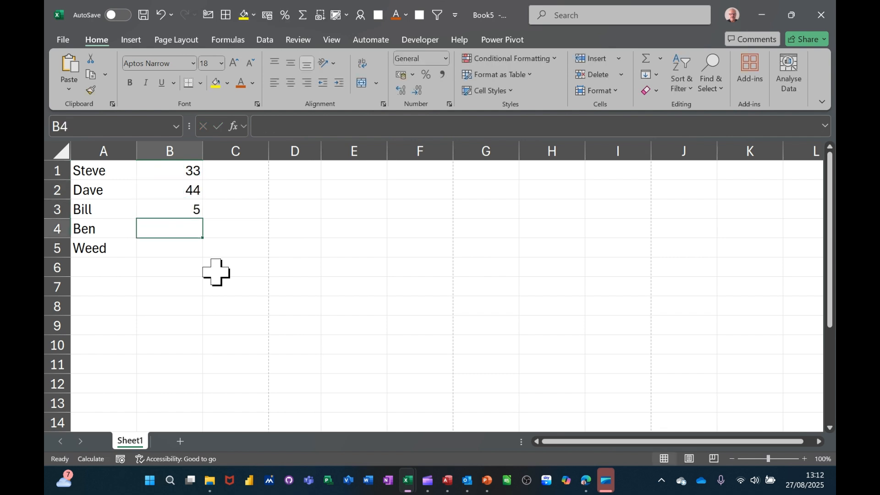
pyautogui.write('44')
pyautogui.press('Return')
pyautogui.write('33')
pyautogui.press('Return')
pyautogui.write('22')
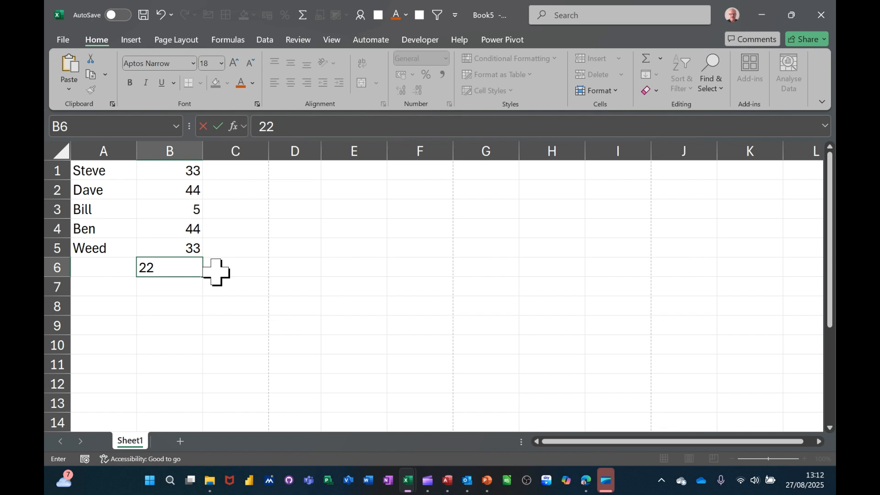
pyautogui.click(227, 228)
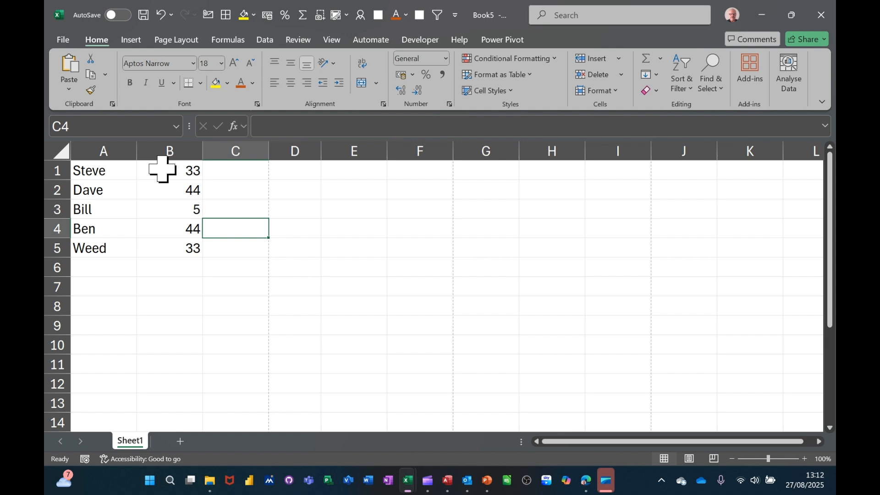
# Try light blue solid-fill data bars on cells B1:B5 and undo them.
pyautogui.moveTo(162, 169); pyautogui.dragTo(167, 250)
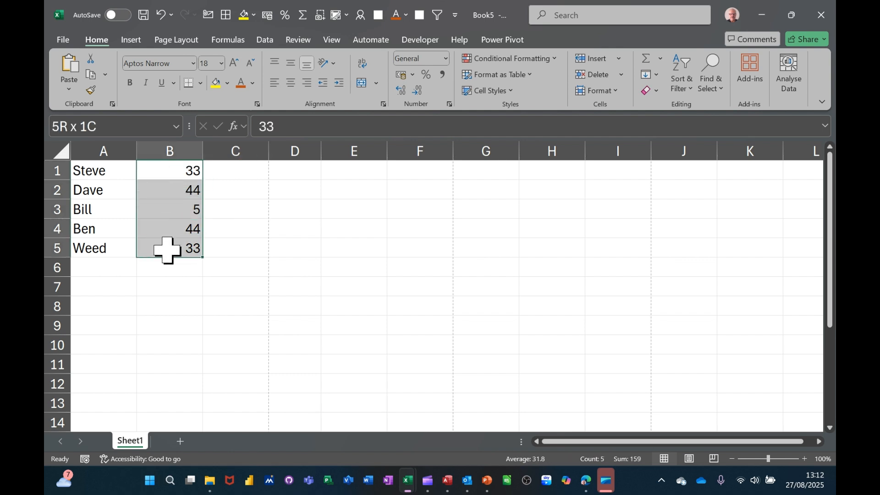
pyautogui.click(534, 60)
pyautogui.moveTo(507, 134)
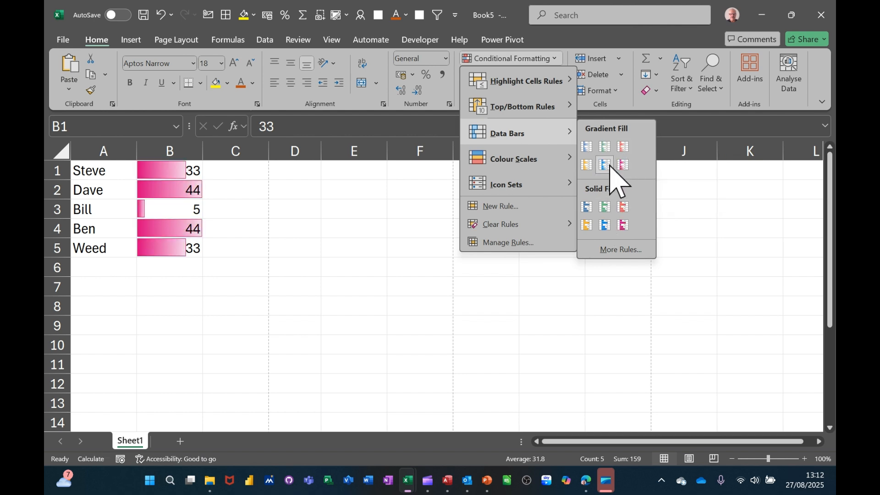
pyautogui.click(606, 225)
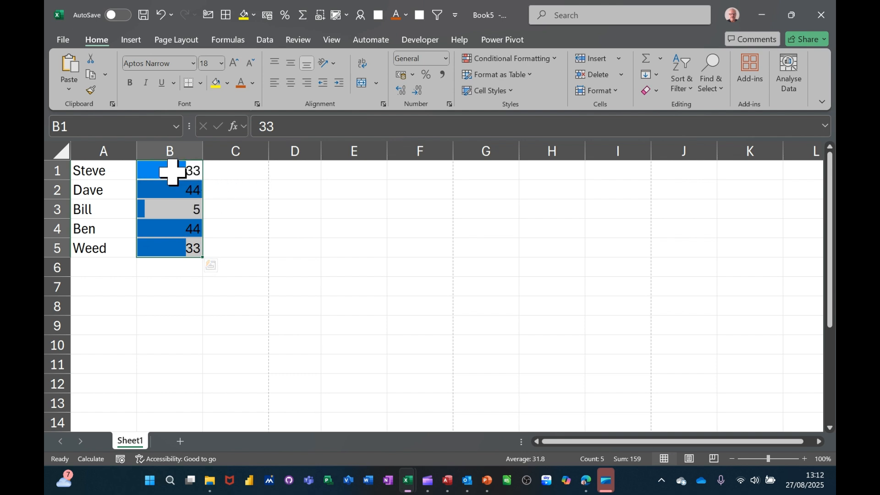
pyautogui.hotkey('ctrl', 'z')
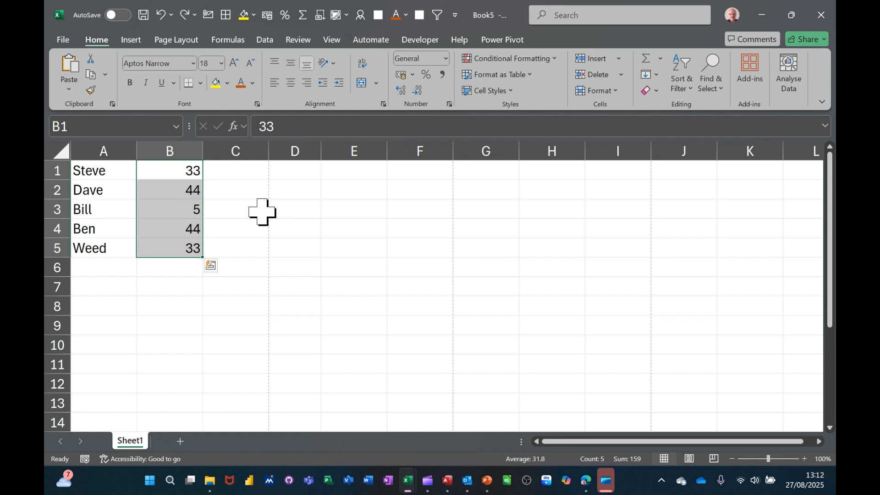
# Enter the formula =B1 in cell C1 and fill it down to C5.
pyautogui.click(241, 173)
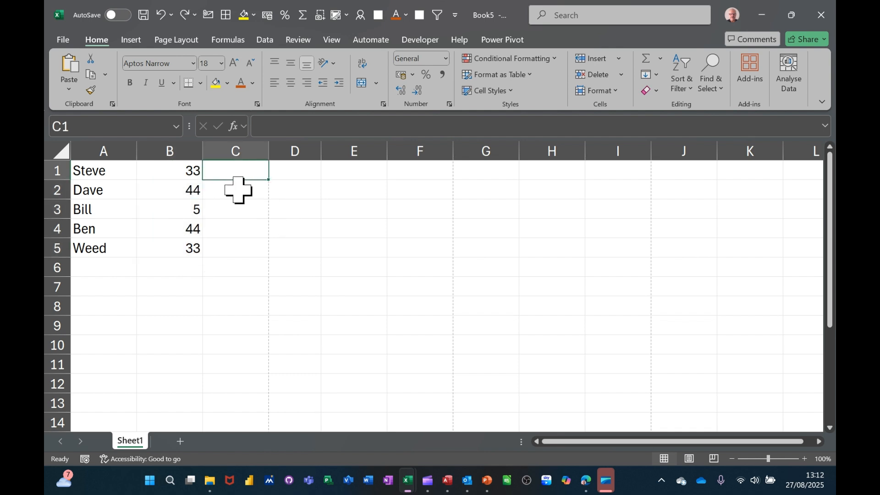
pyautogui.write('=')
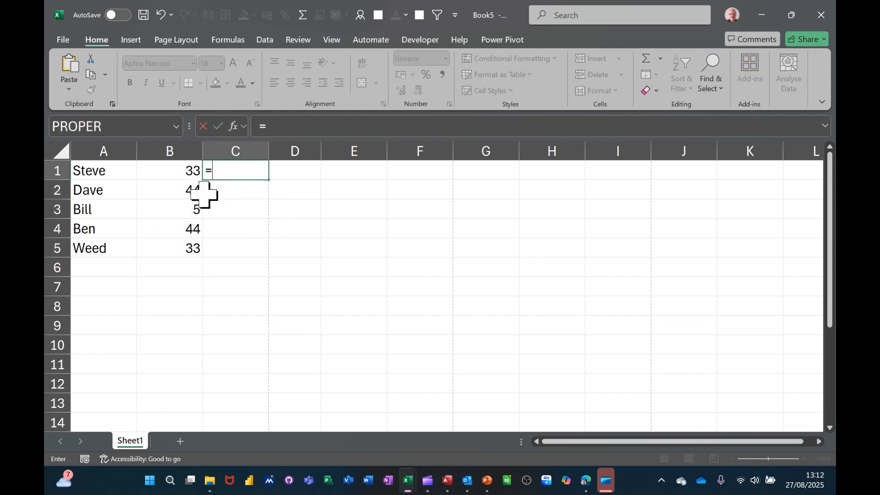
pyautogui.click(165, 175)
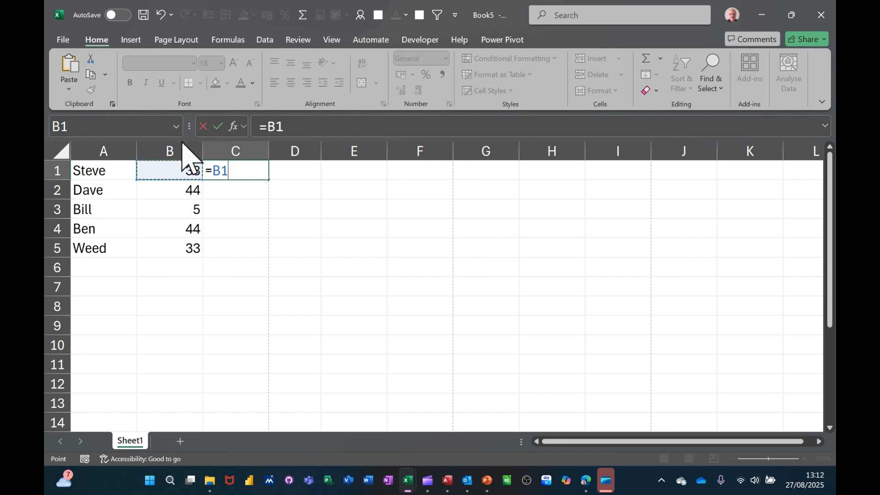
pyautogui.click(218, 127)
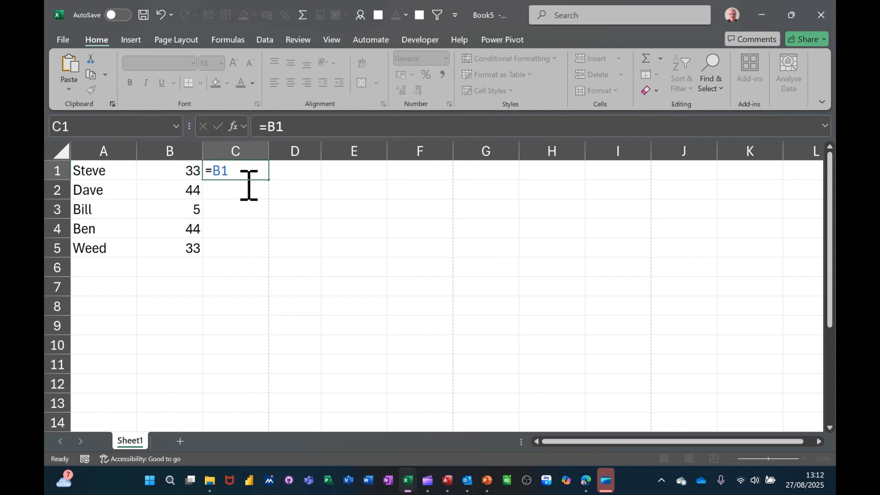
pyautogui.doubleClick(272, 181)
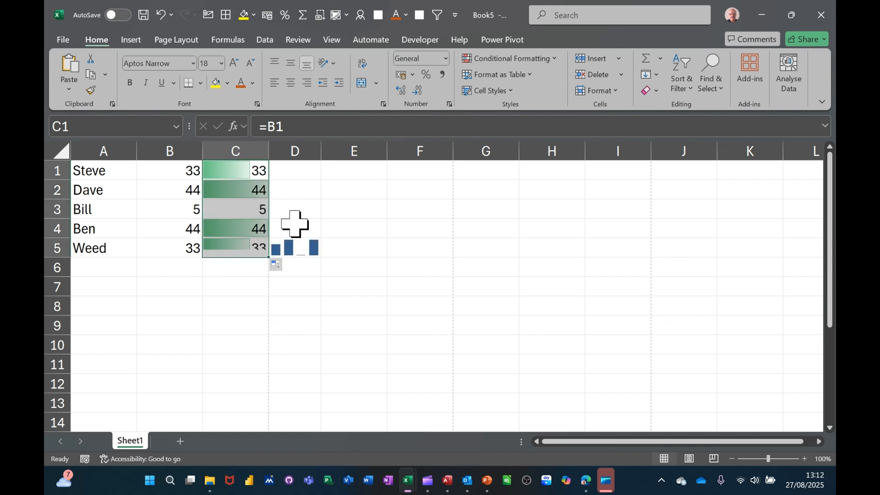
# Clear the column sparkline from cell D5.
pyautogui.click(301, 253)
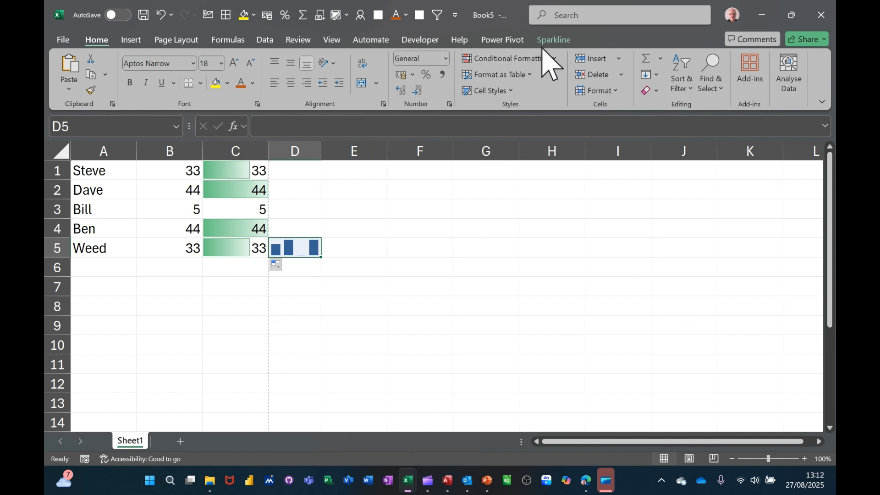
pyautogui.click(549, 40)
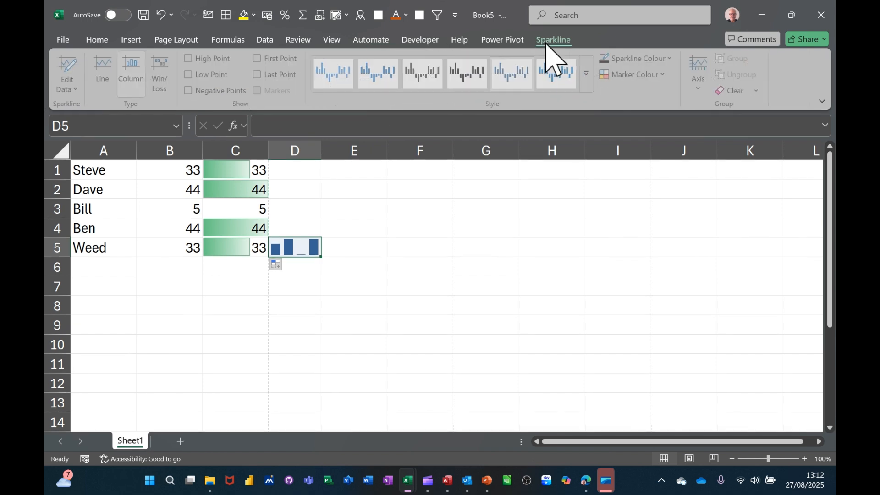
pyautogui.click(730, 91)
pyautogui.click(375, 285)
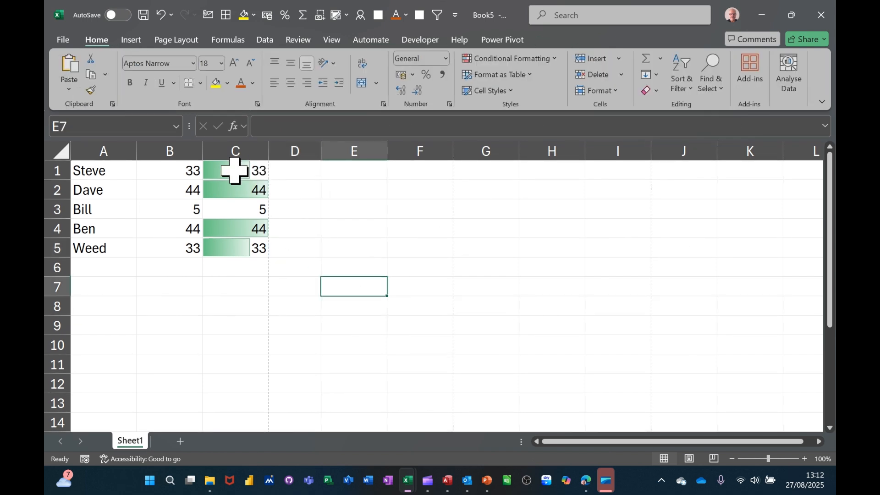
# Open the data bar rule on C1:C5 for editing and set it to show the bar only.
pyautogui.moveTo(228, 171); pyautogui.dragTo(230, 238)
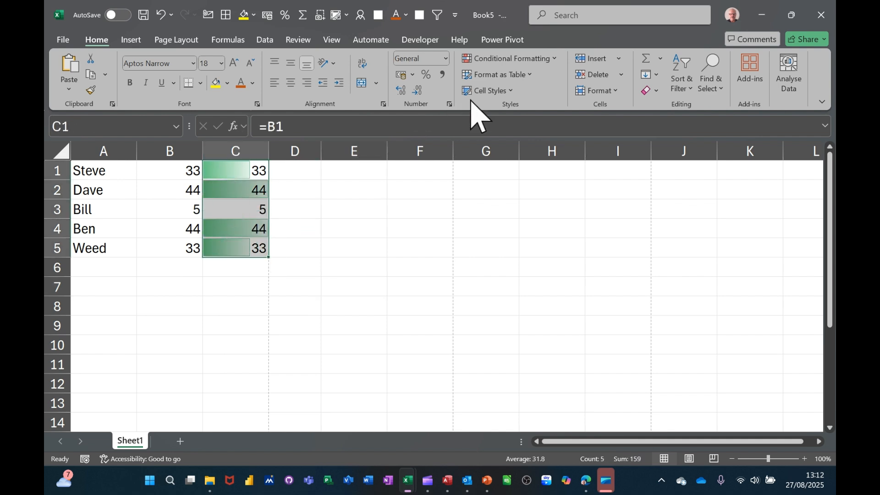
pyautogui.click(507, 61)
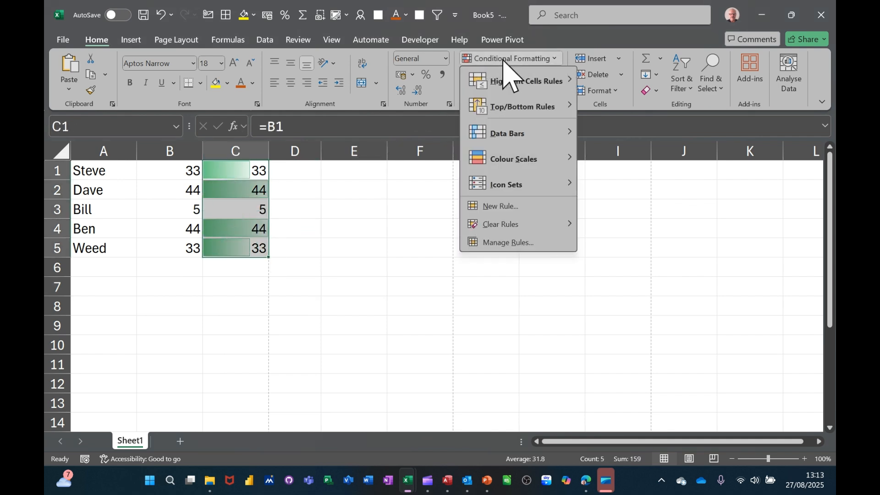
pyautogui.click(498, 242)
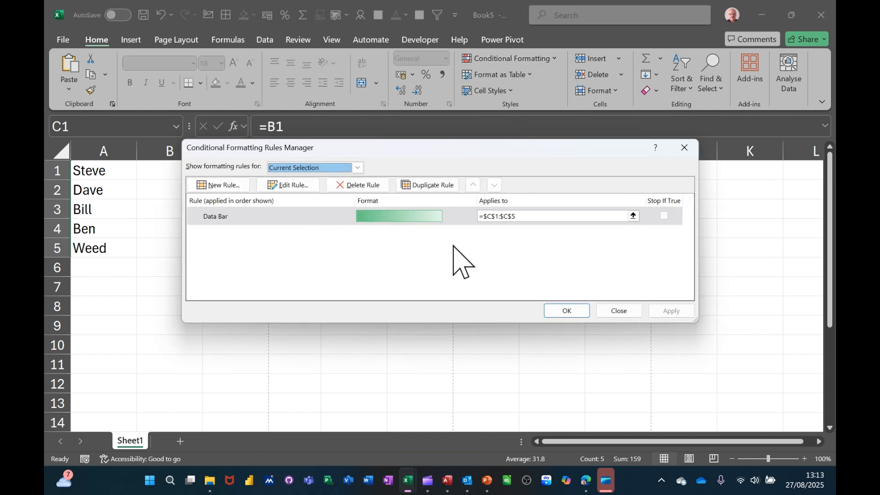
pyautogui.click(297, 186)
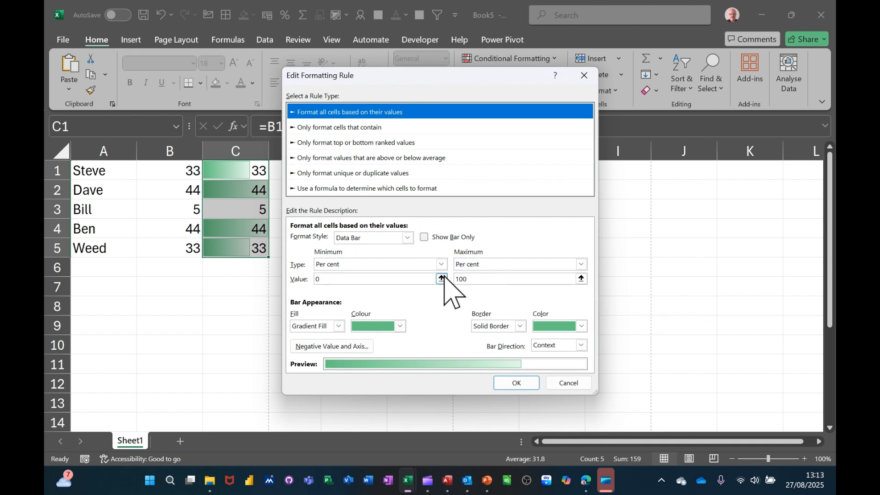
pyautogui.click(425, 237)
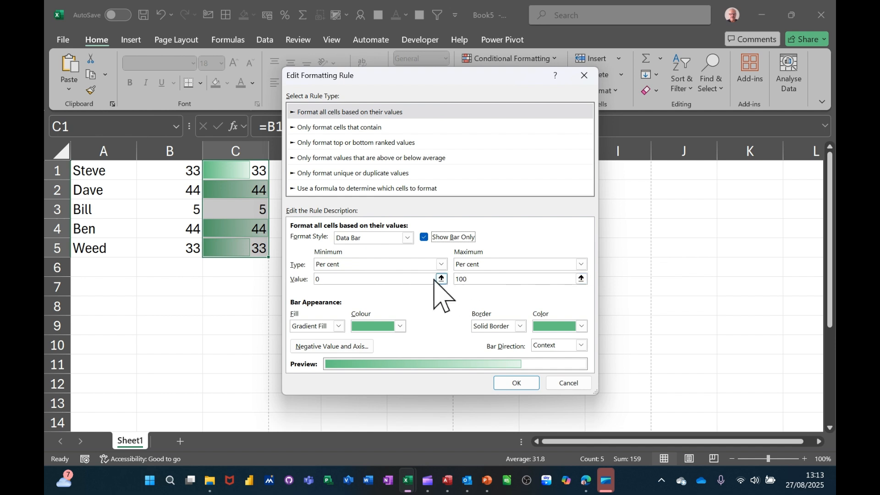
# Set the data bar minimum to Number 0 and the maximum to Number 100, and apply the rule to C1:C5.
pyautogui.click(441, 265)
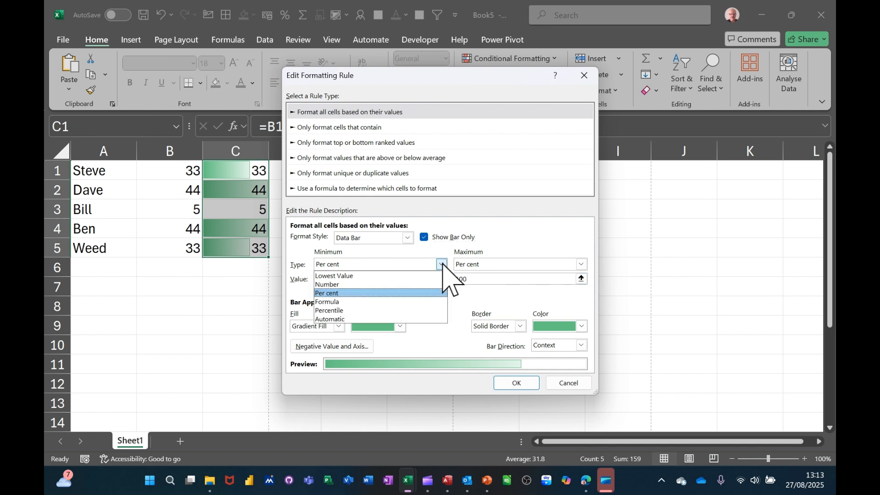
pyautogui.click(403, 285)
pyautogui.click(492, 266)
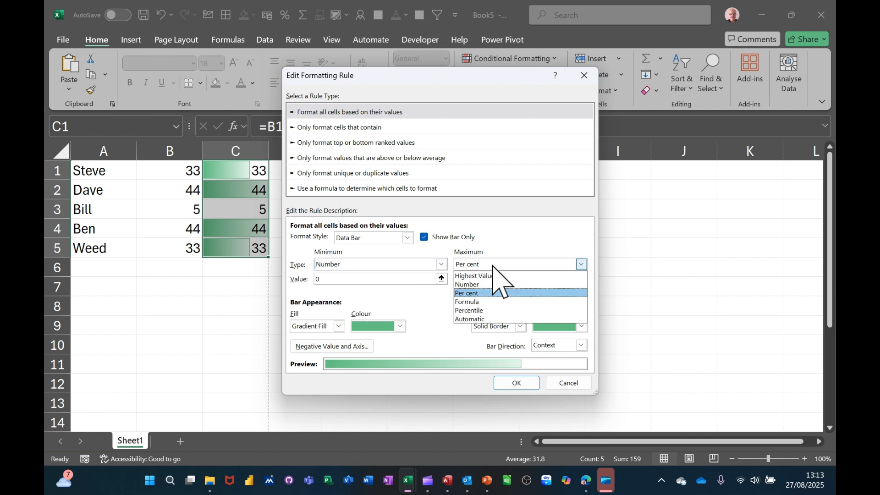
pyautogui.click(483, 285)
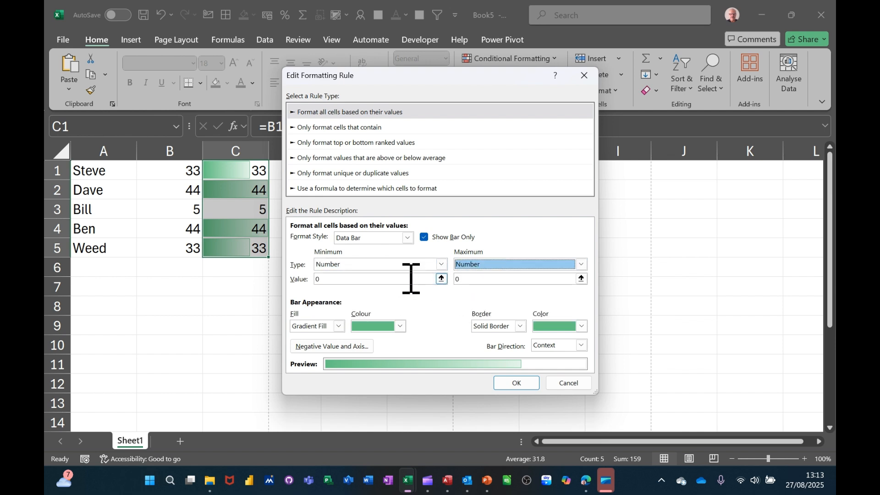
pyautogui.click(479, 279)
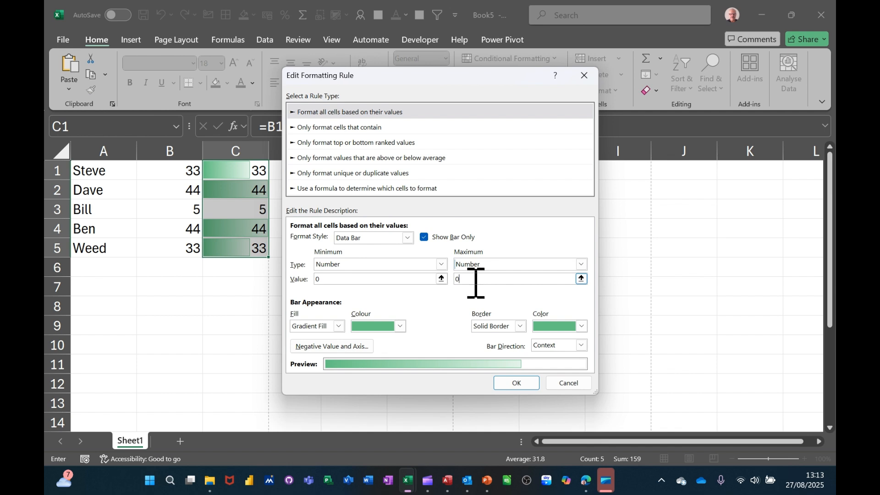
pyautogui.write('100')
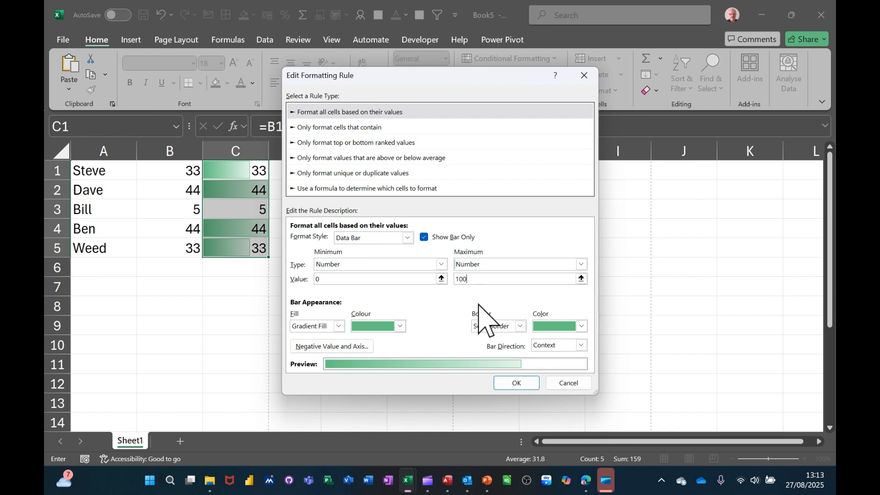
pyautogui.click(528, 383)
pyautogui.click(549, 308)
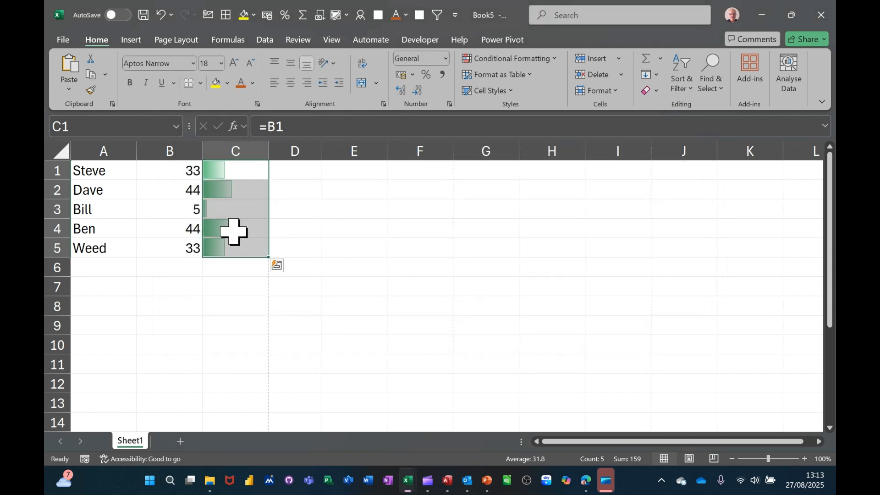
# Enter 100 in cell B2 to test the bar at its maximum limit.
pyautogui.click(167, 190)
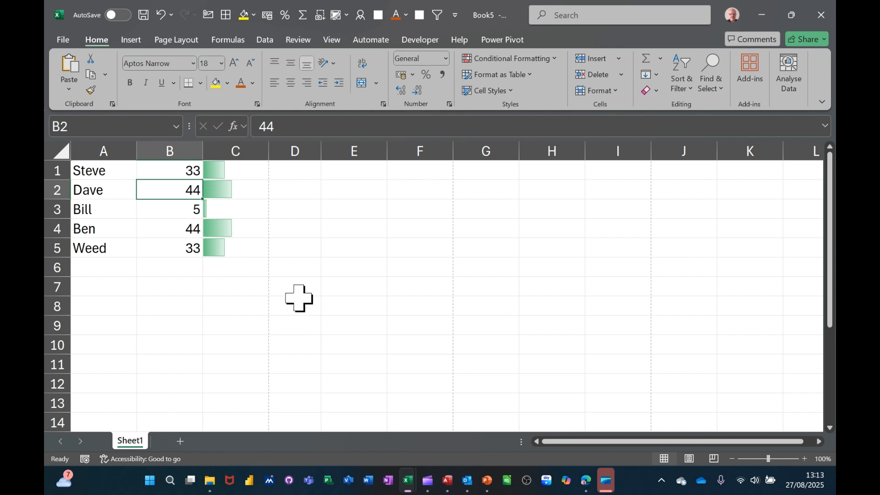
pyautogui.write('100')
pyautogui.click(251, 271)
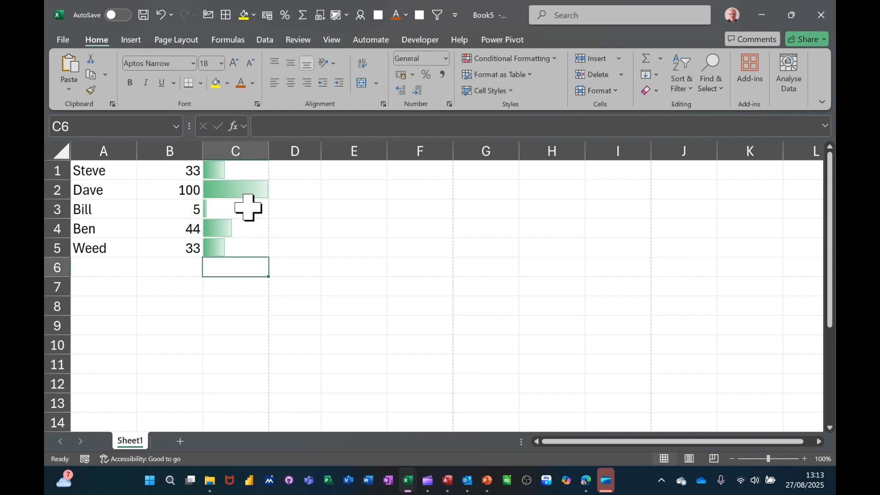
# Set the value in cell B2 to 45.
pyautogui.click(162, 188)
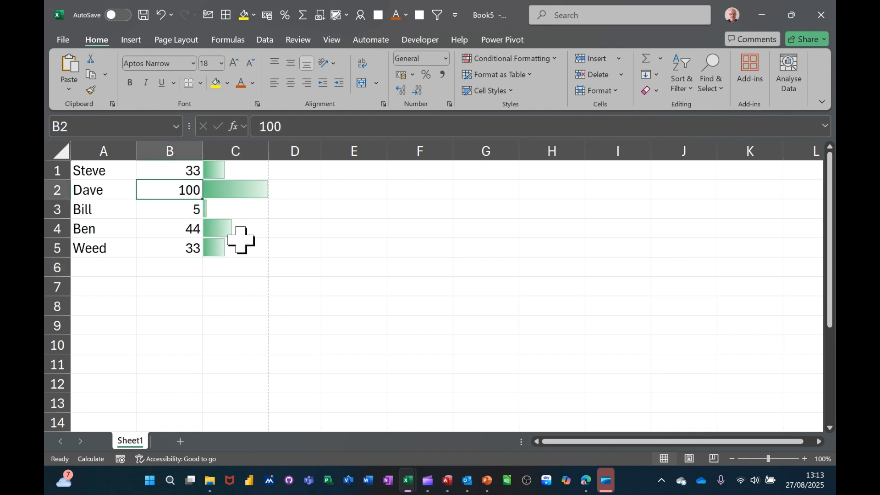
pyautogui.write('45')
pyautogui.click(284, 247)
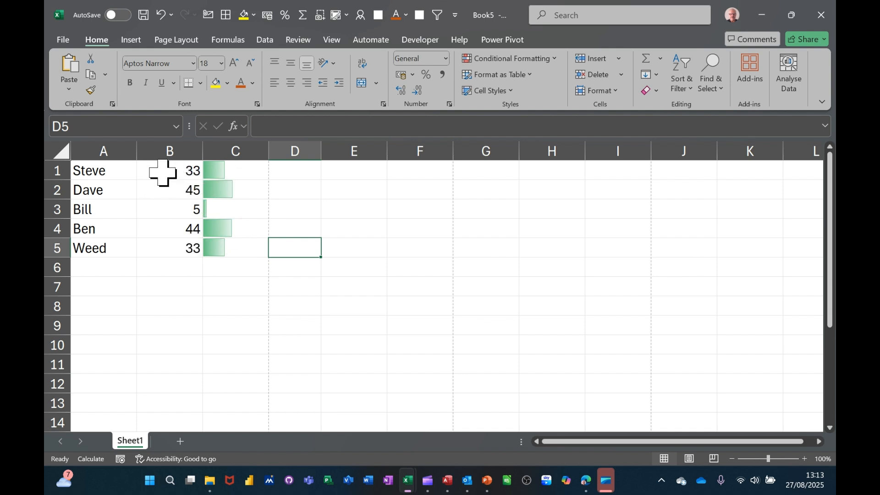
# Insert a column sparkline in cell D1 using the values in B1:B5.
pyautogui.moveTo(164, 170); pyautogui.dragTo(166, 242)
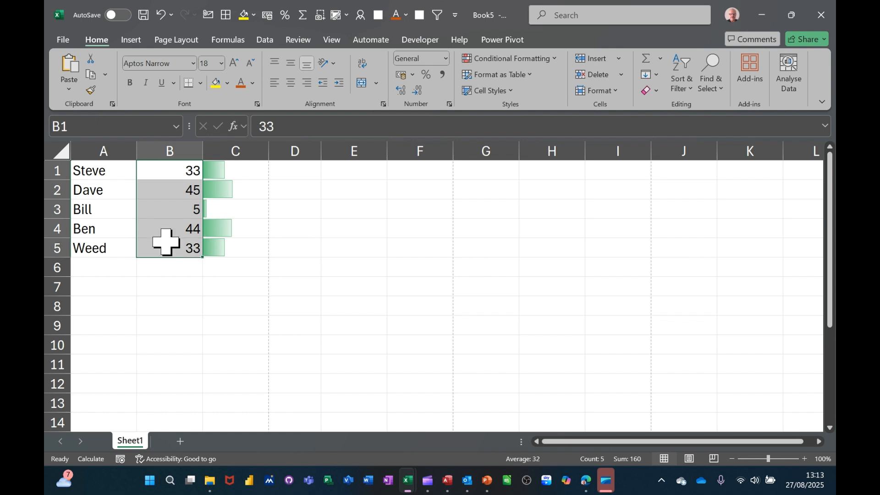
pyautogui.click(132, 40)
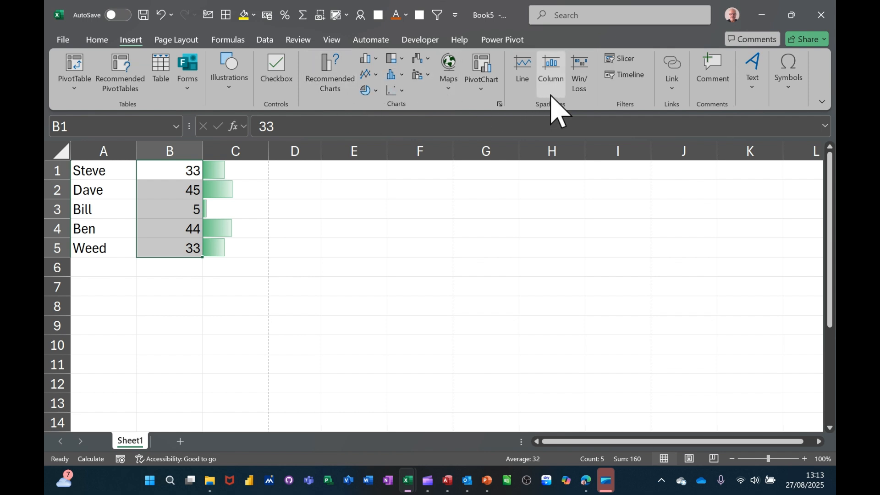
pyautogui.click(555, 72)
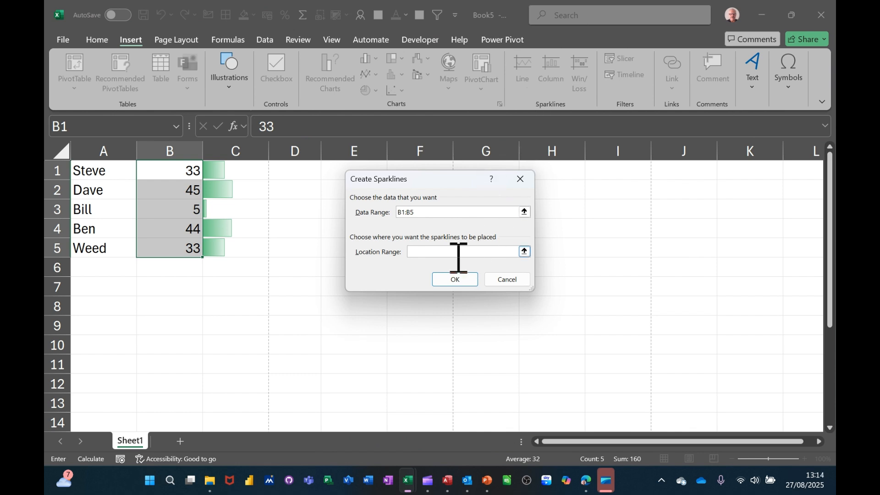
pyautogui.click(298, 168)
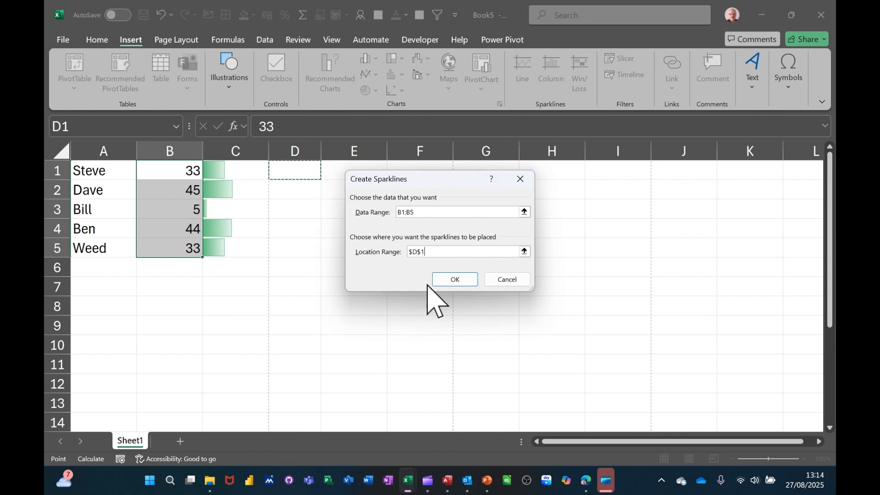
pyautogui.click(456, 279)
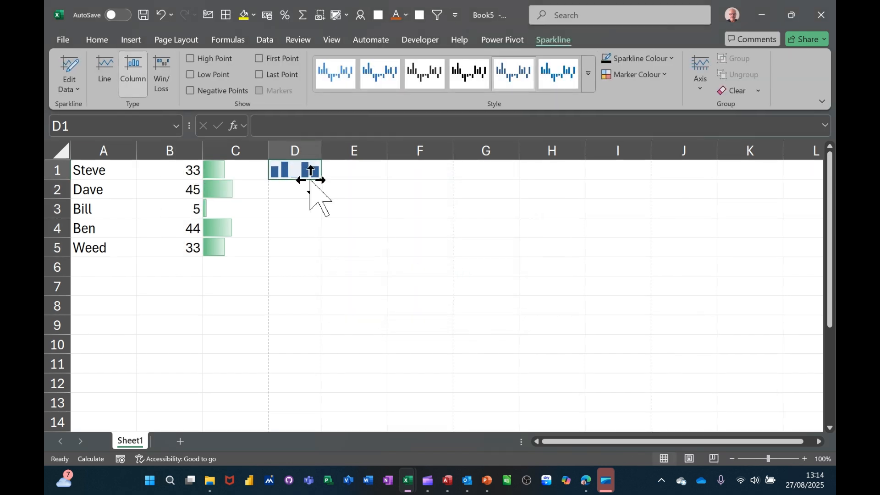
# Apply the dark blue style to the sparkline in D1 and highlight its high point and last point.
pyautogui.click(585, 86)
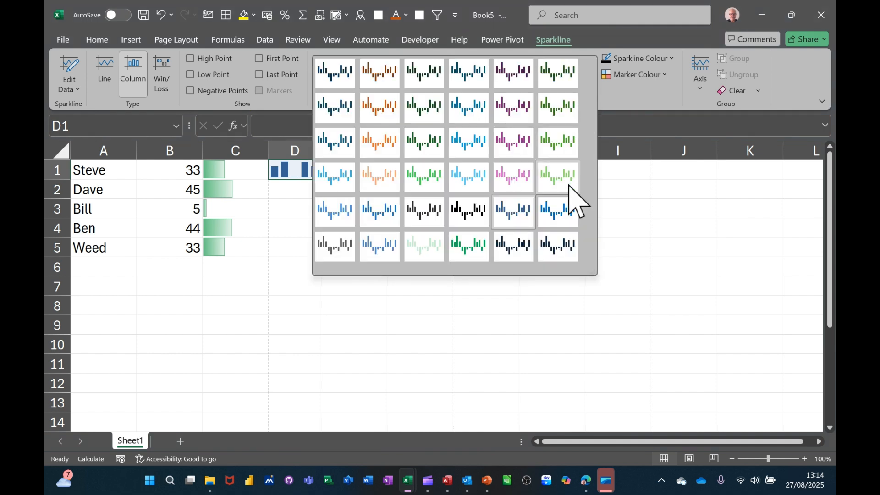
pyautogui.click(513, 220)
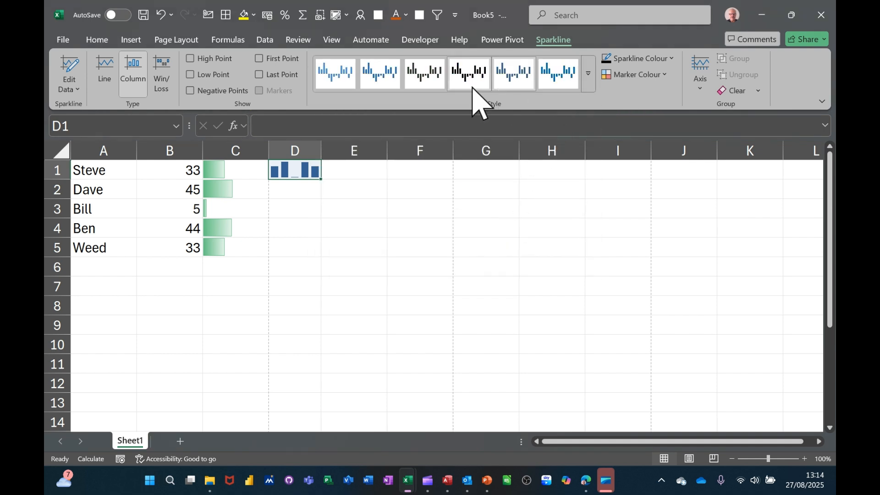
pyautogui.click(191, 58)
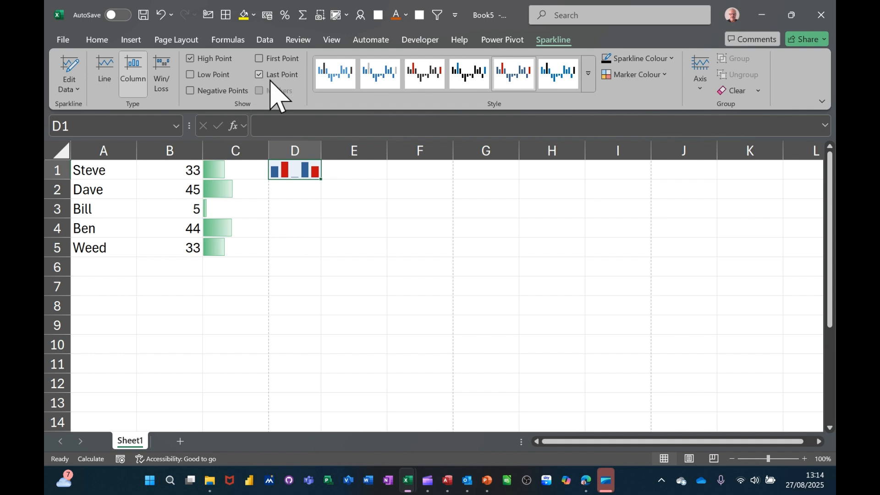
# Try enlarging the sparkline by merging cells D1:D5, and undo the merge.
pyautogui.moveTo(291, 170); pyautogui.dragTo(288, 239)
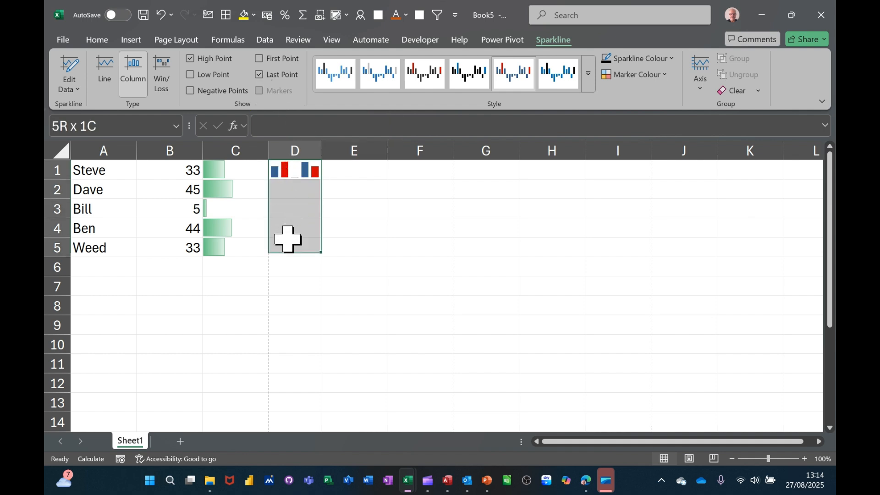
pyautogui.click(97, 40)
pyautogui.click(362, 83)
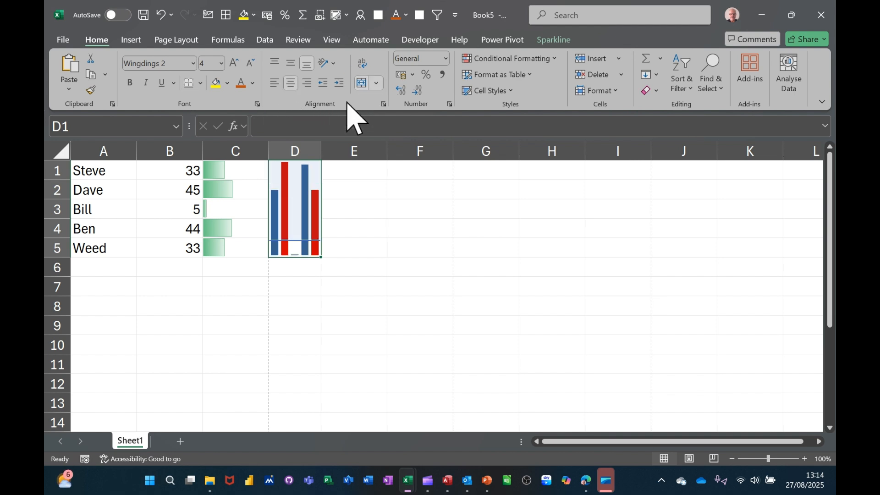
pyautogui.click(393, 232)
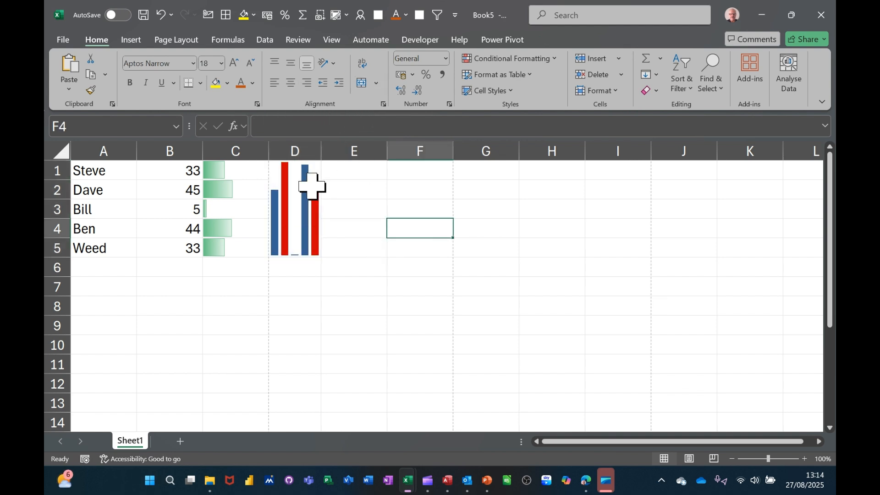
pyautogui.hotkey('ctrl', 'z')
pyautogui.click(357, 211)
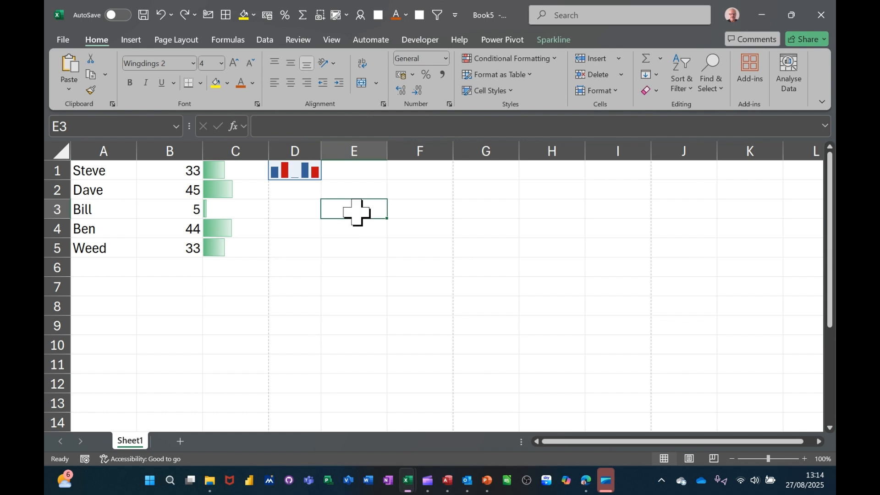
# Enlarge the sparkline by merging and centring cells D1:F5.
pyautogui.moveTo(294, 171); pyautogui.dragTo(416, 169)
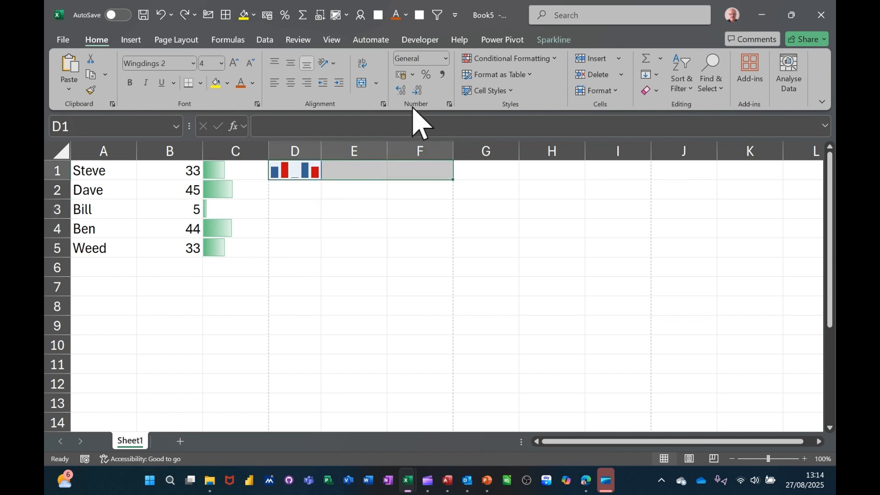
pyautogui.click(362, 82)
pyautogui.moveTo(352, 168); pyautogui.dragTo(342, 243)
pyautogui.click(376, 83)
pyautogui.click(364, 83)
pyautogui.click(365, 84)
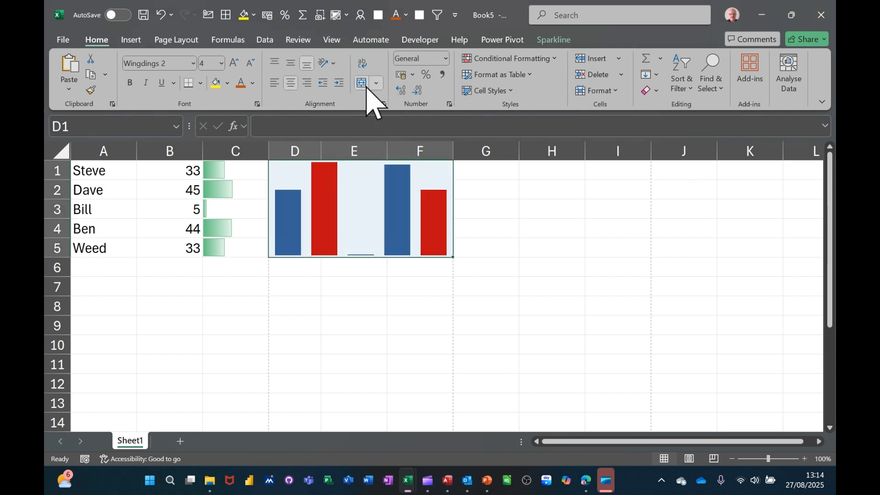
pyautogui.click(497, 206)
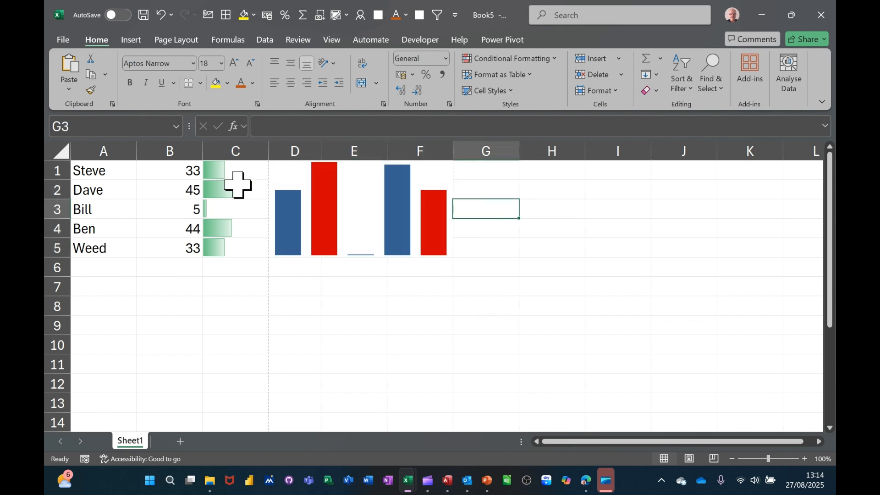
# Set the value in cell B1 to 56.
pyautogui.click(156, 169)
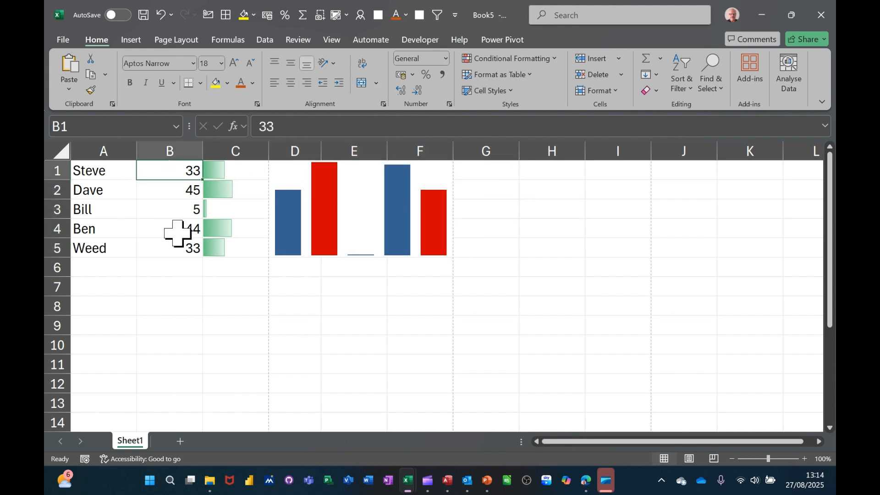
pyautogui.write('56')
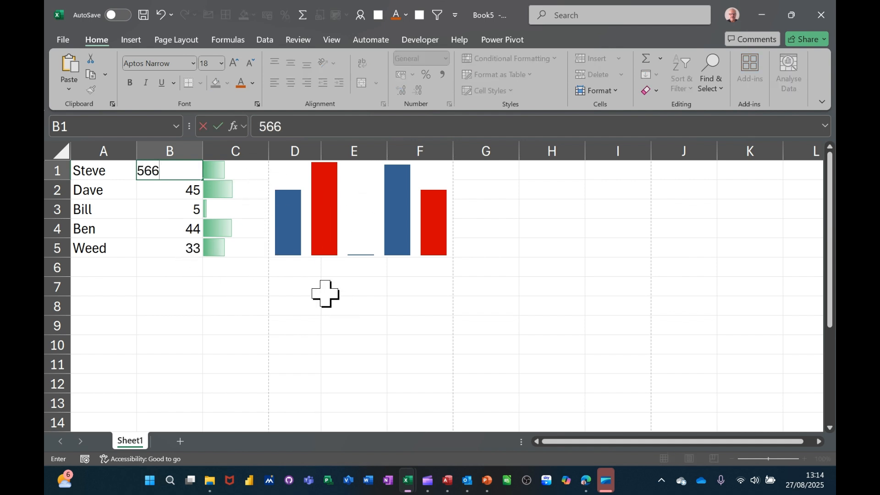
pyautogui.press('Return')
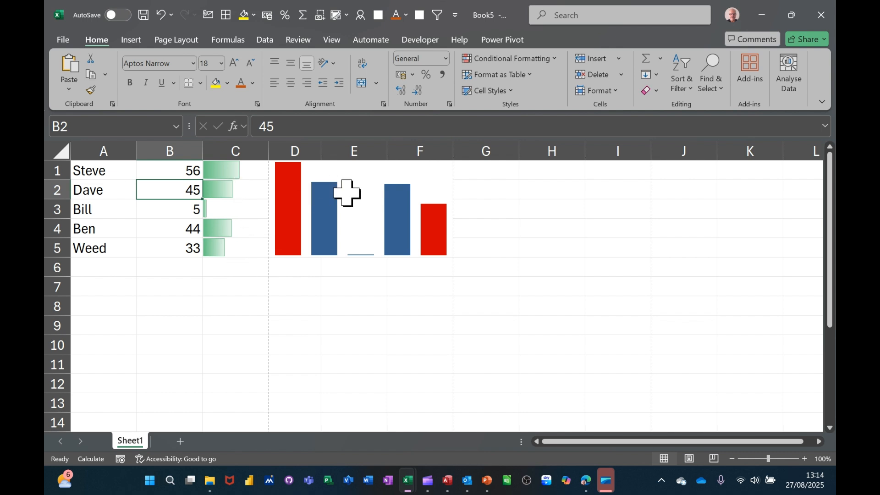
# Create a default column chart from A1:B5 and delete its chart title.
pyautogui.moveTo(98, 173); pyautogui.dragTo(159, 239)
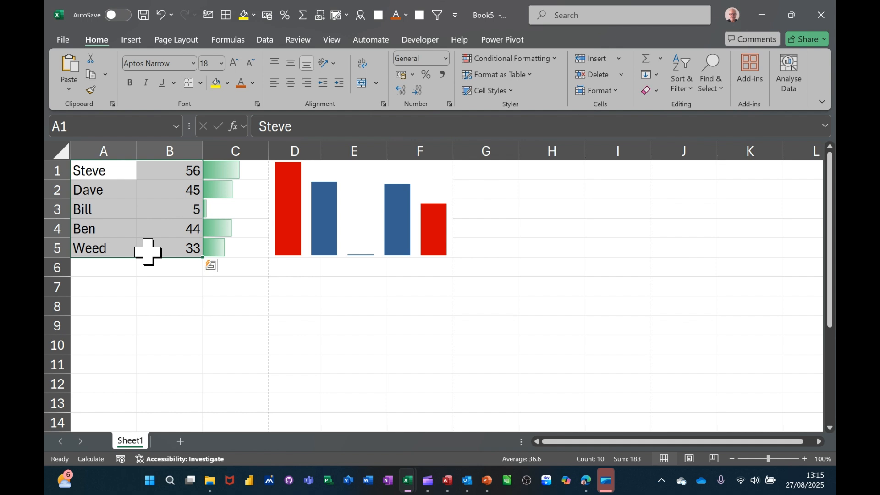
pyautogui.hotkey('alt', 'F1')
pyautogui.click(439, 219)
pyautogui.press('Delete')
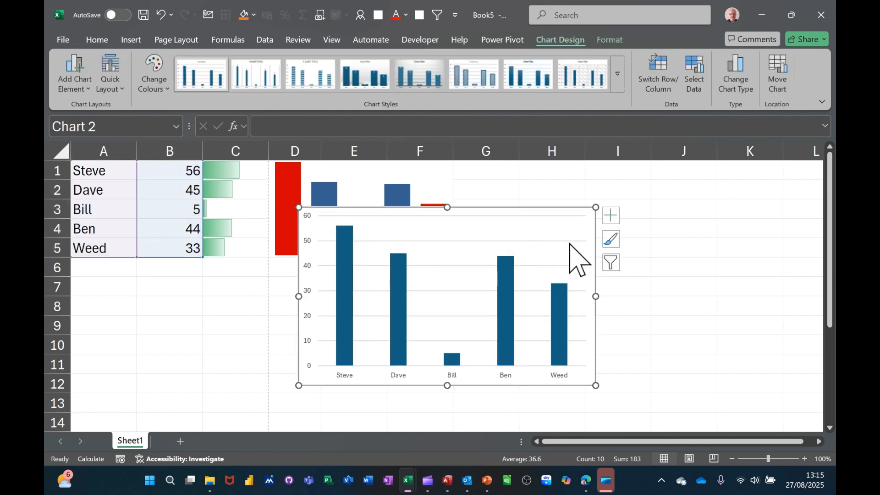
# Shrink the column chart and place it directly beneath the data, spanning columns A to C from row 6 to row 12.
pyautogui.moveTo(596, 208); pyautogui.dragTo(521, 269)
pyautogui.moveTo(458, 261); pyautogui.dragTo(238, 262)
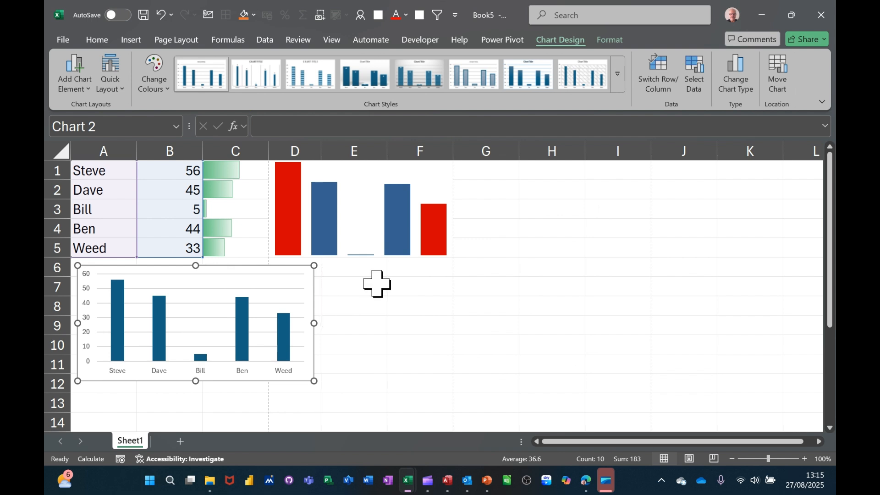
pyautogui.click(377, 283)
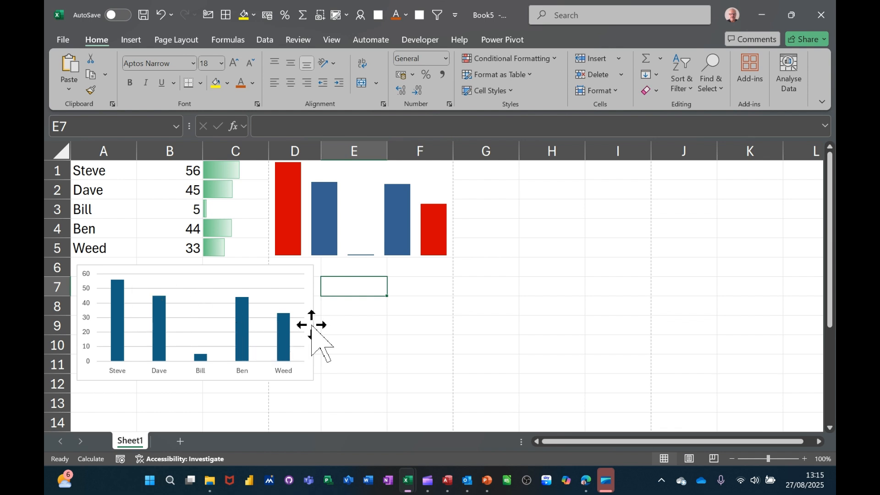
pyautogui.click(304, 274)
pyautogui.moveTo(239, 271); pyautogui.dragTo(236, 274)
pyautogui.click(334, 293)
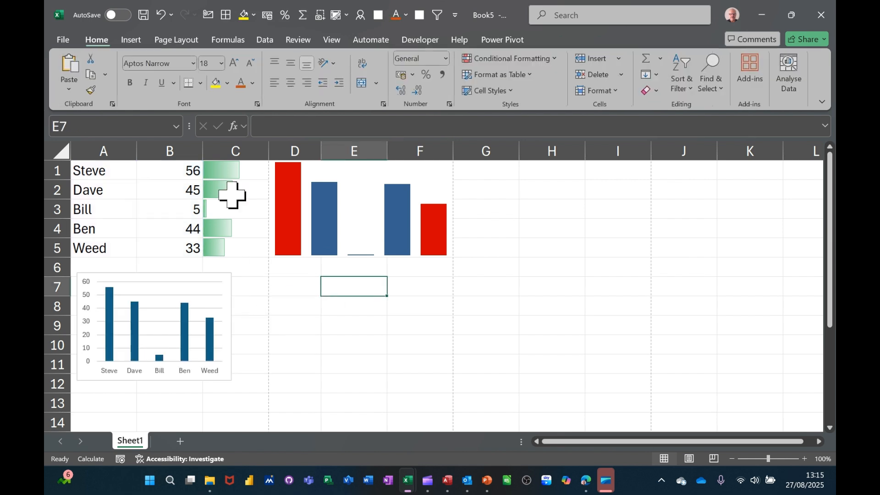
# Set the value in cell B3 to 76.
pyautogui.click(161, 209)
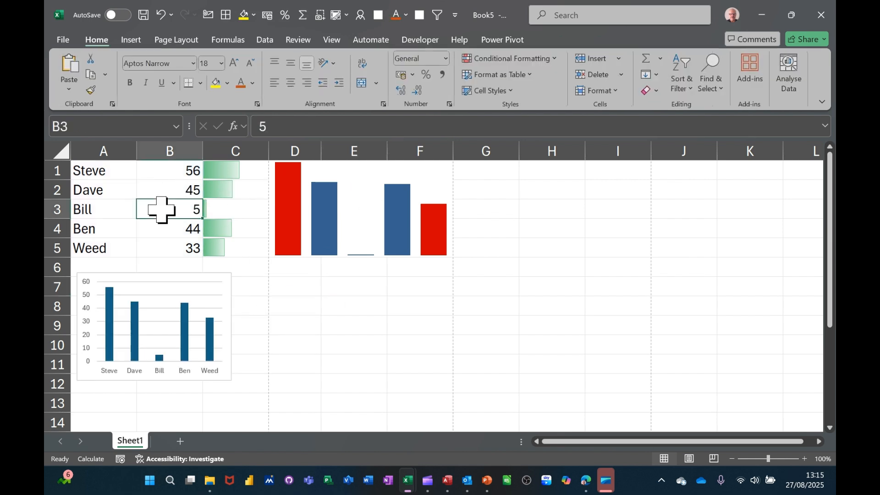
pyautogui.write('76')
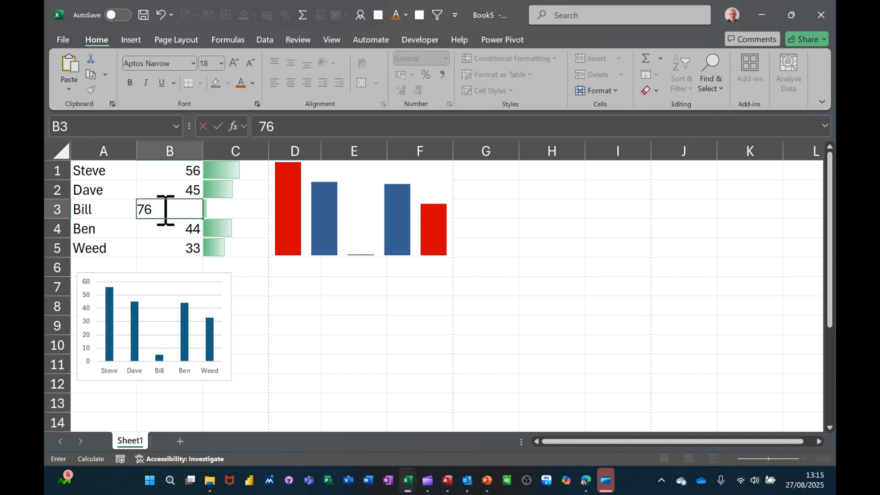
pyautogui.press('Return')
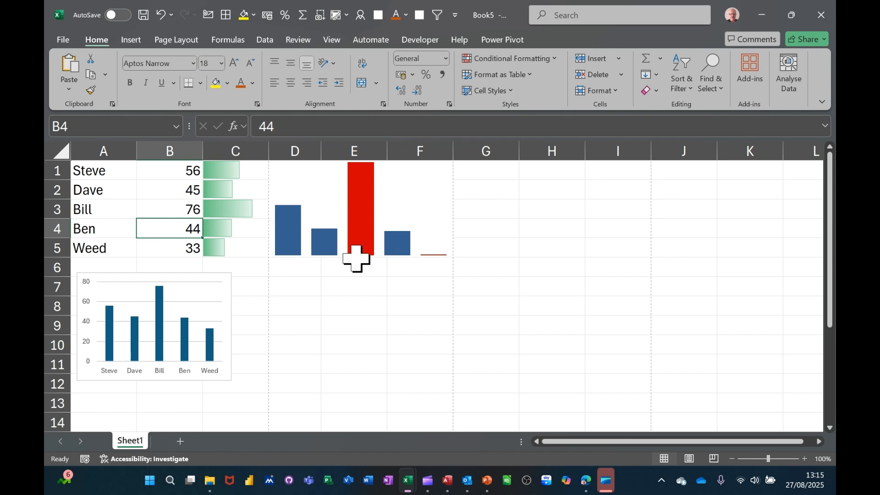
# Enter the labels A, B and C in cells D7 to D9.
pyautogui.click(301, 288)
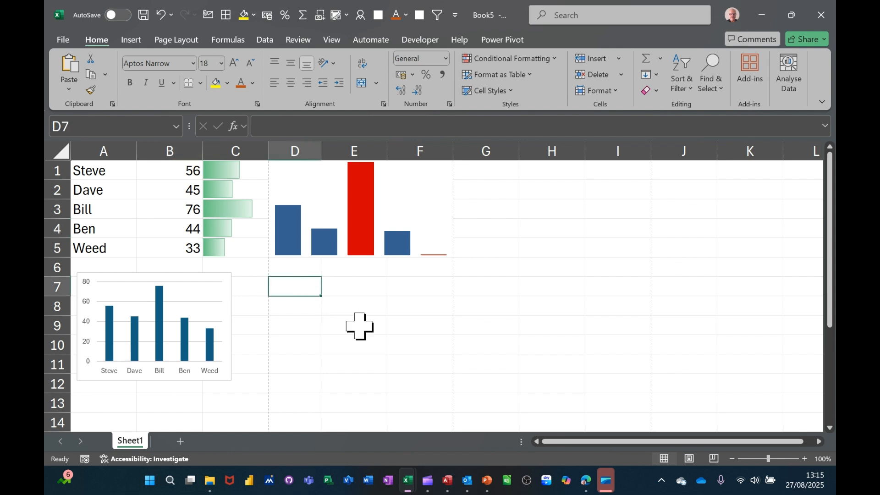
pyautogui.write('A')
pyautogui.press('Return')
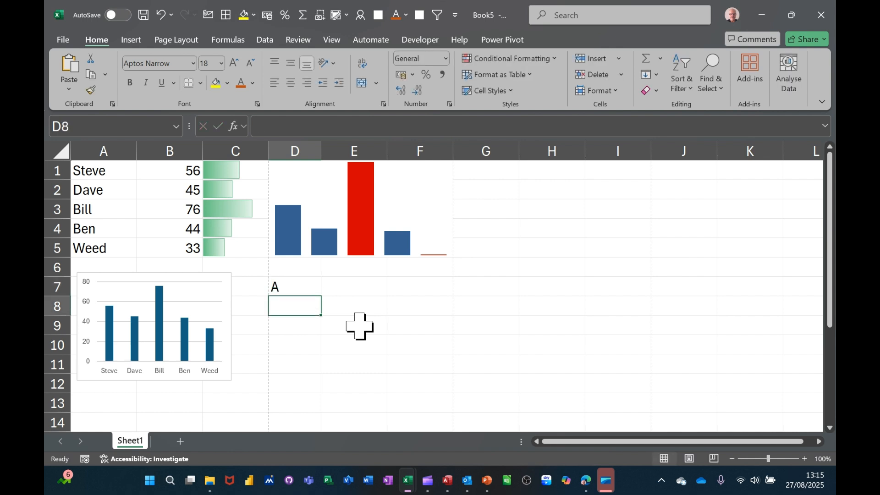
pyautogui.write('B')
pyautogui.press('Return')
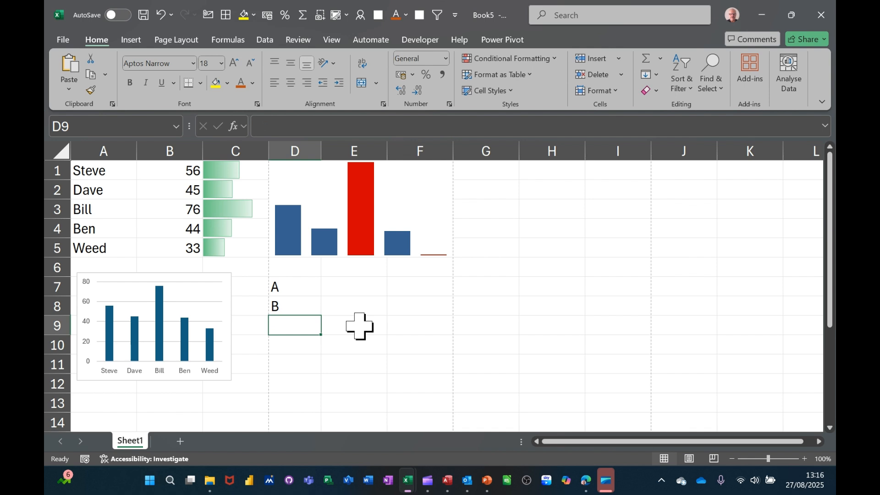
pyautogui.write('C')
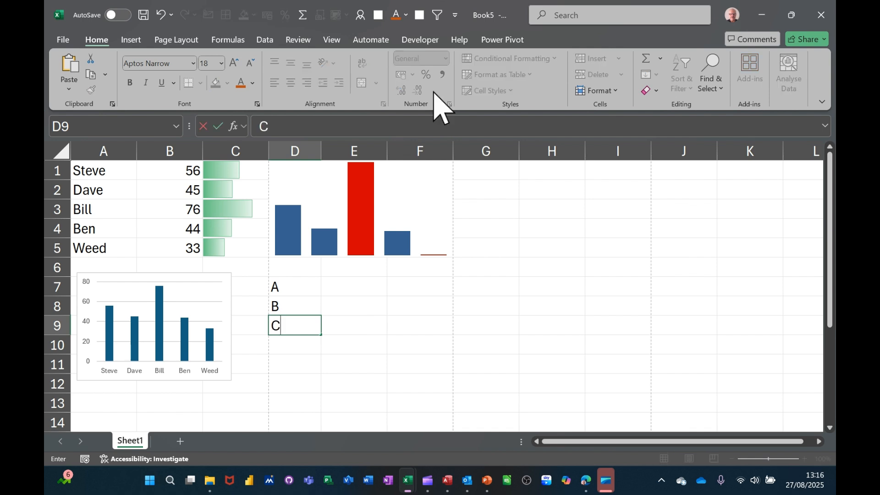
# Enter the values 10, 5 and 4 in cells E7 to E9.
pyautogui.click(349, 286)
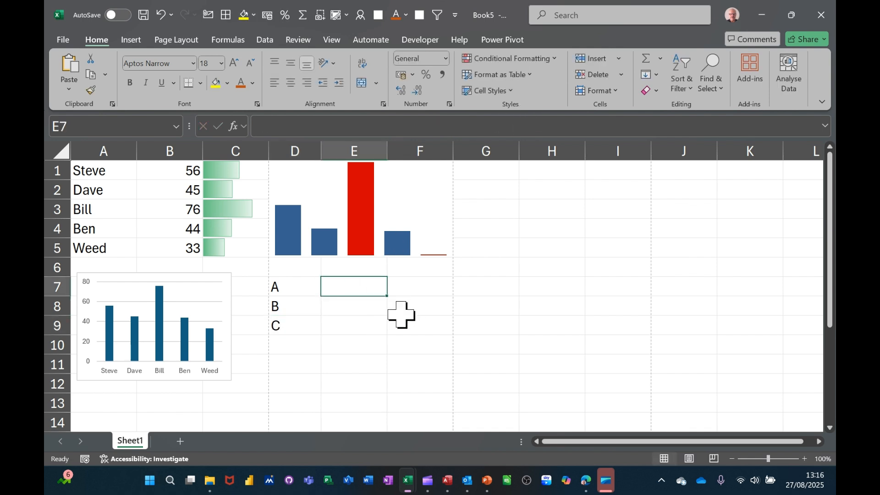
pyautogui.write('10')
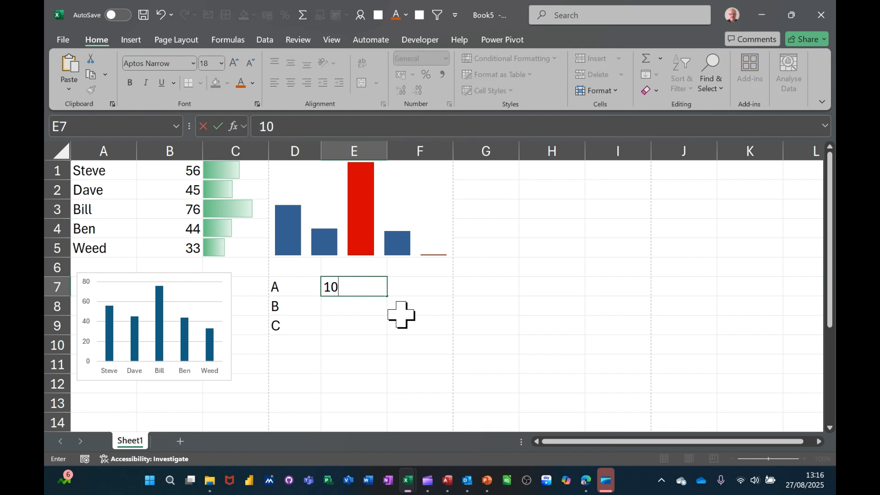
pyautogui.press('Return')
pyautogui.write('5')
pyautogui.press('Return')
pyautogui.write('4')
pyautogui.press('Return')
# Enter the formula =REPT(D7,E7) in cell F7 and fill it down to F9.
pyautogui.click(425, 289)
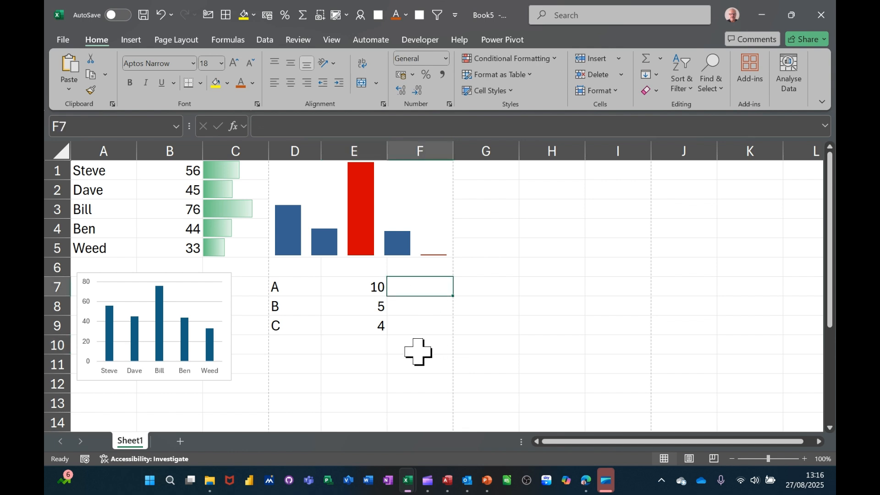
pyautogui.write('=rep')
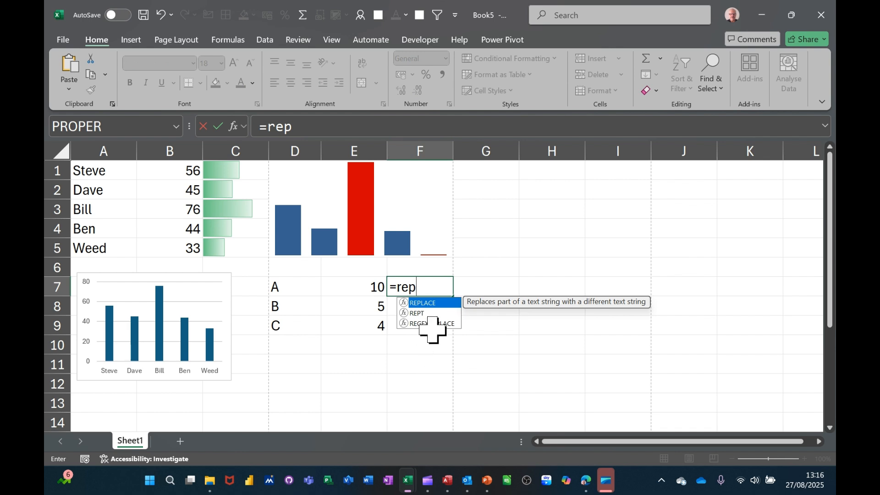
pyautogui.click(423, 316)
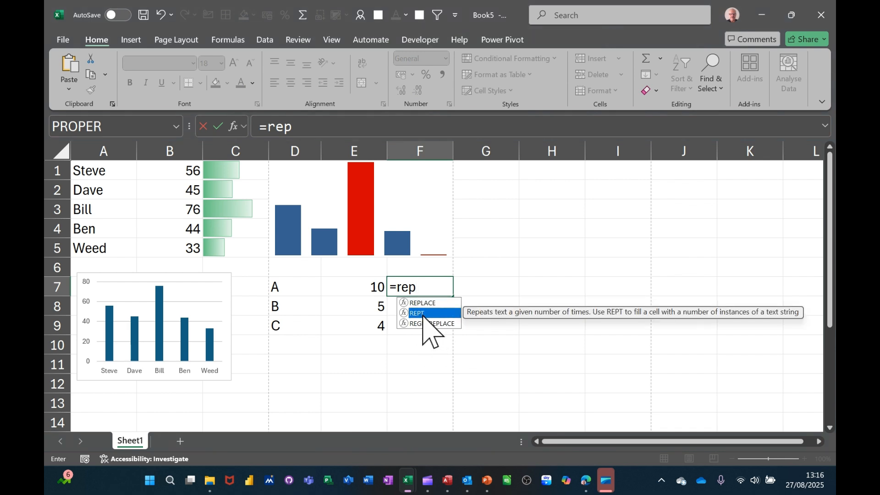
pyautogui.doubleClick(419, 315)
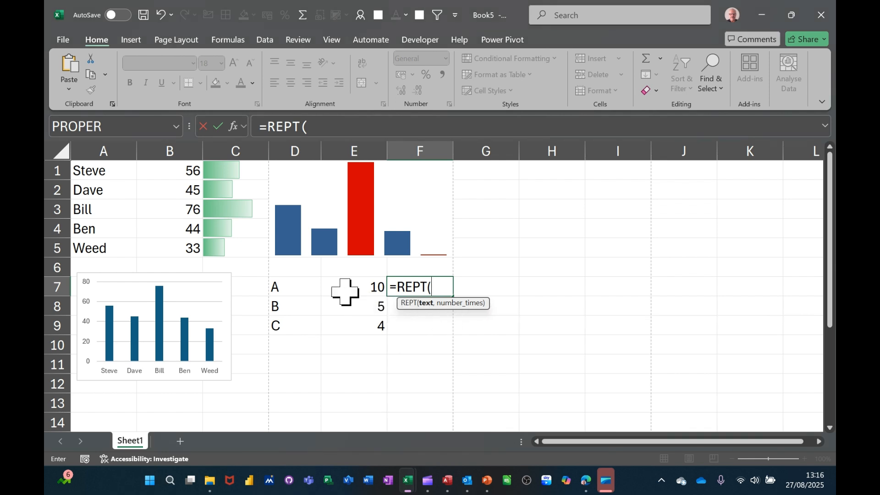
pyautogui.click(295, 287)
pyautogui.write(',')
pyautogui.click(345, 290)
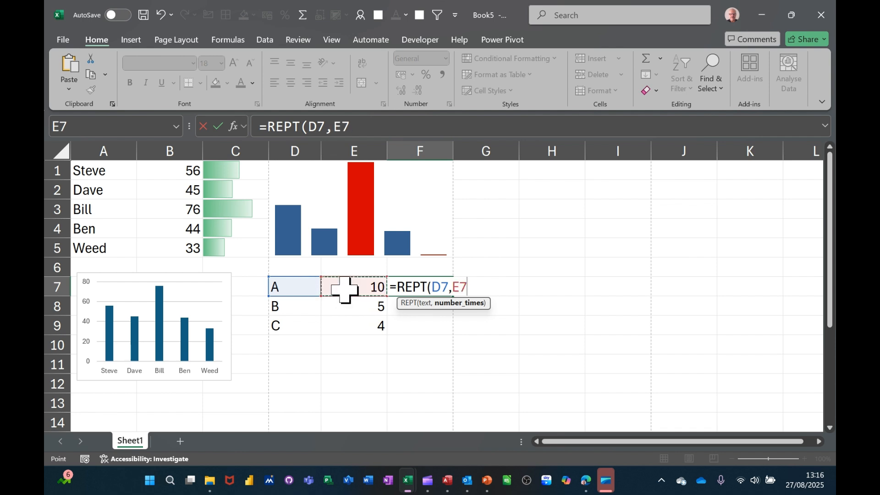
pyautogui.click(218, 132)
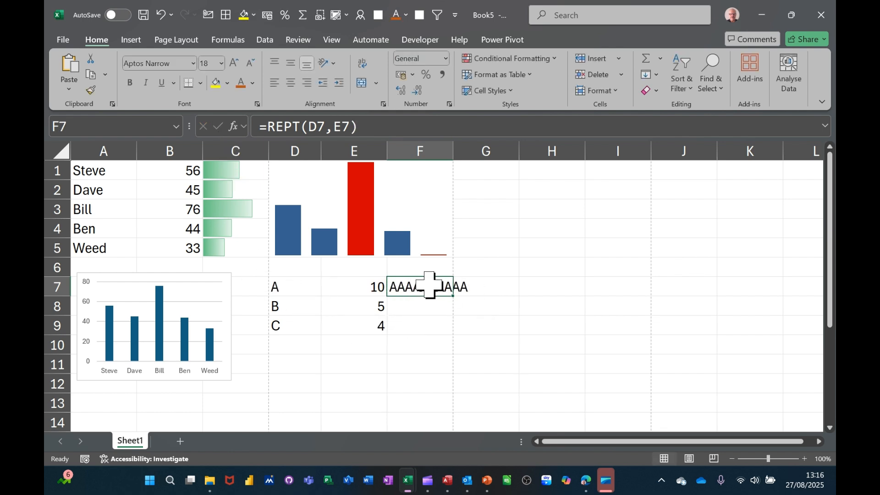
pyautogui.moveTo(456, 296); pyautogui.dragTo(454, 328)
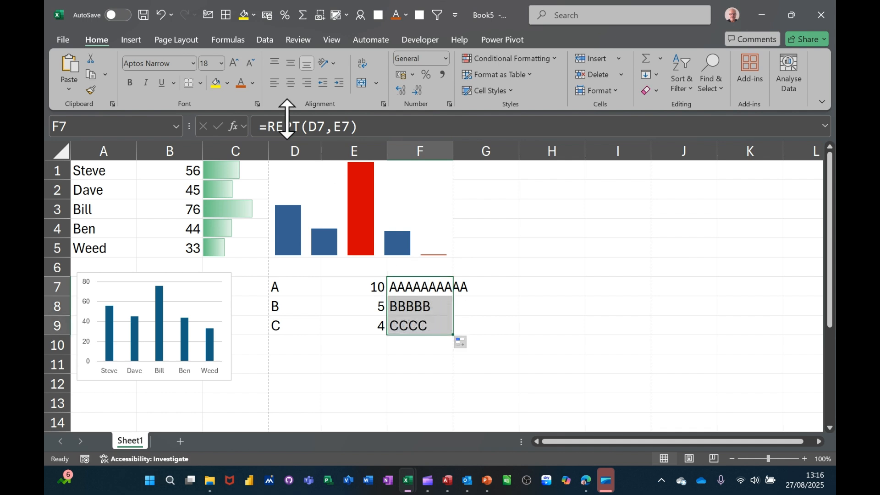
# Format the repeated text in F7:F9 with font size 8 and the Wingdings 2 font.
pyautogui.click(220, 63)
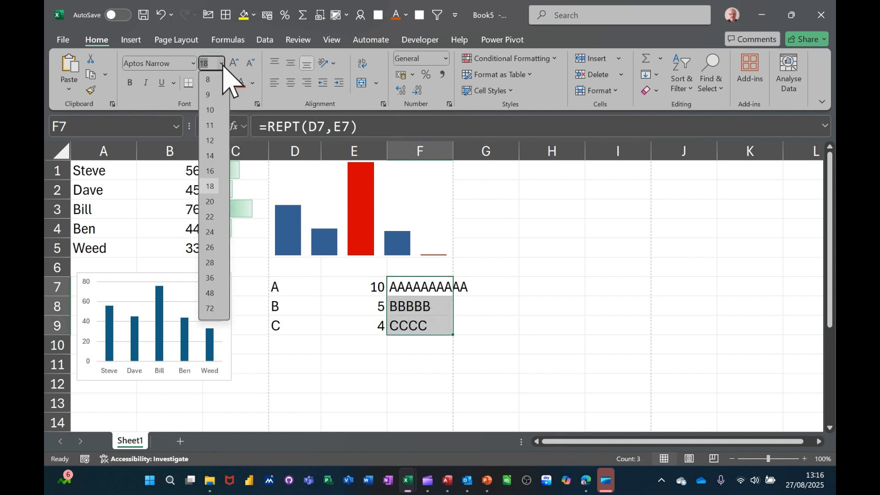
pyautogui.click(208, 81)
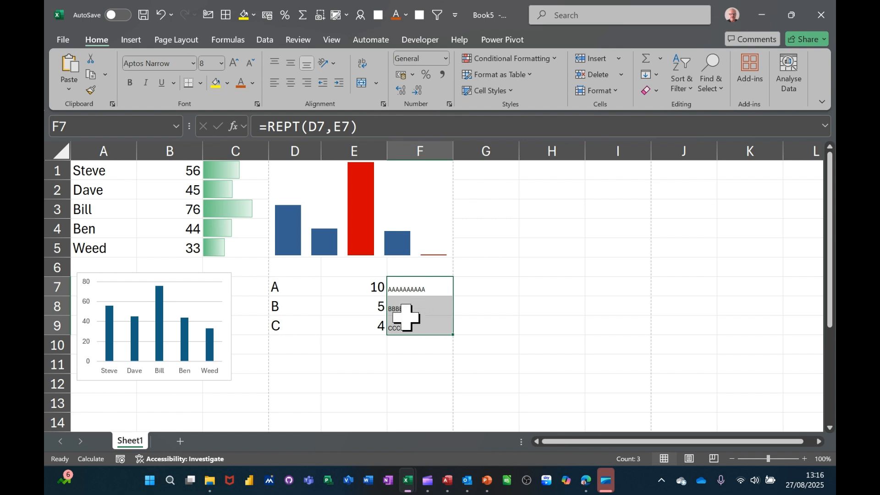
pyautogui.click(193, 63)
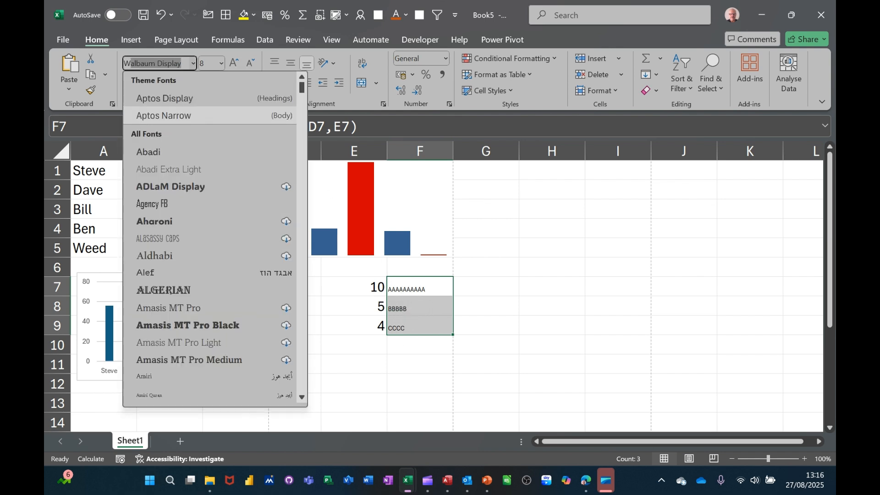
pyautogui.write('W')
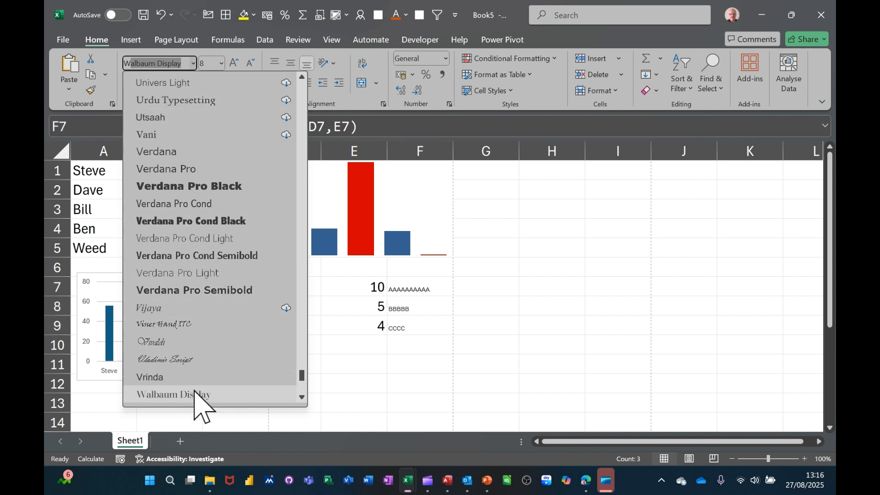
pyautogui.scroll(-2, 202, 399)
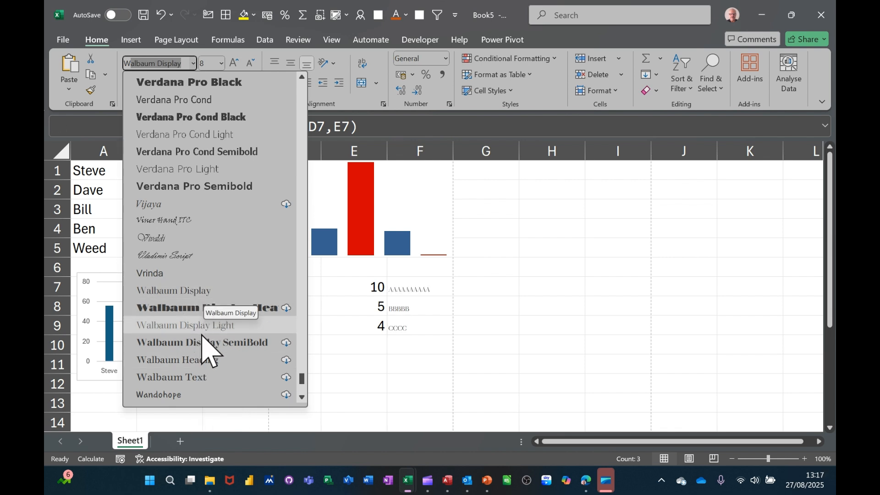
pyautogui.scroll(-2, 201, 385)
pyautogui.scroll(-1, 196, 366)
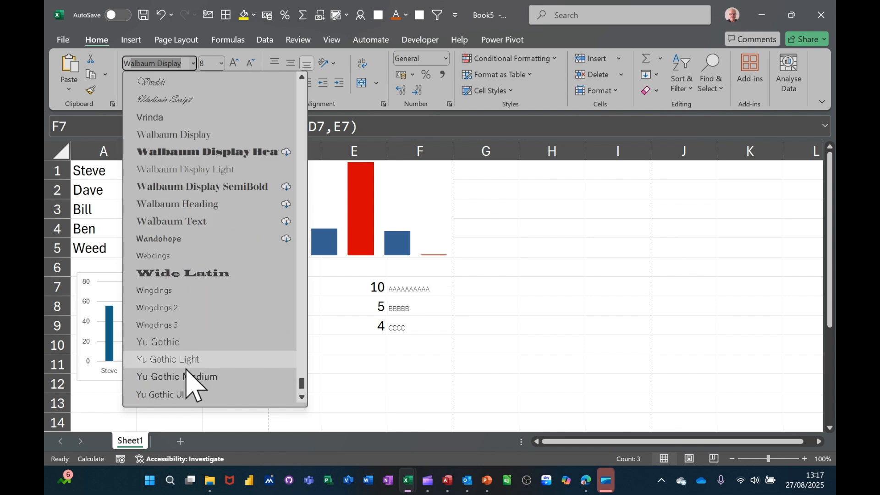
pyautogui.click(174, 308)
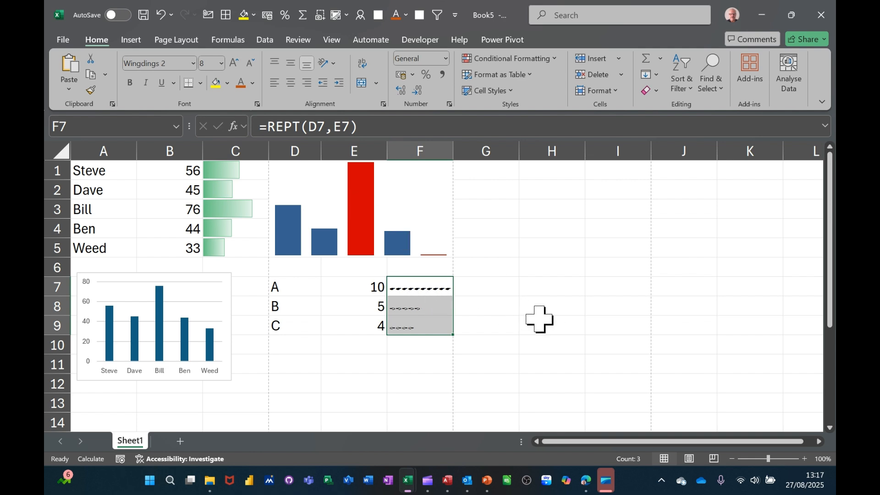
# Set the font size of F7:F9 to 18 and refill the formula from F7 down to F9.
pyautogui.click(222, 63)
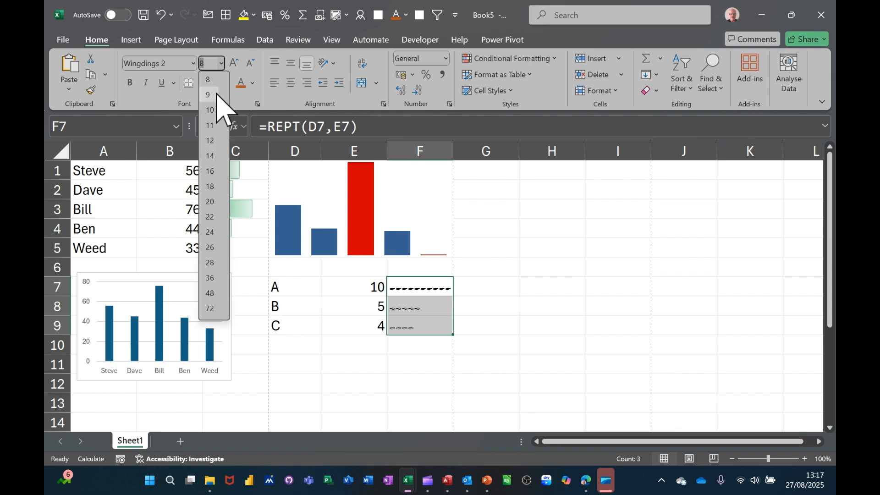
pyautogui.click(212, 192)
pyautogui.click(443, 289)
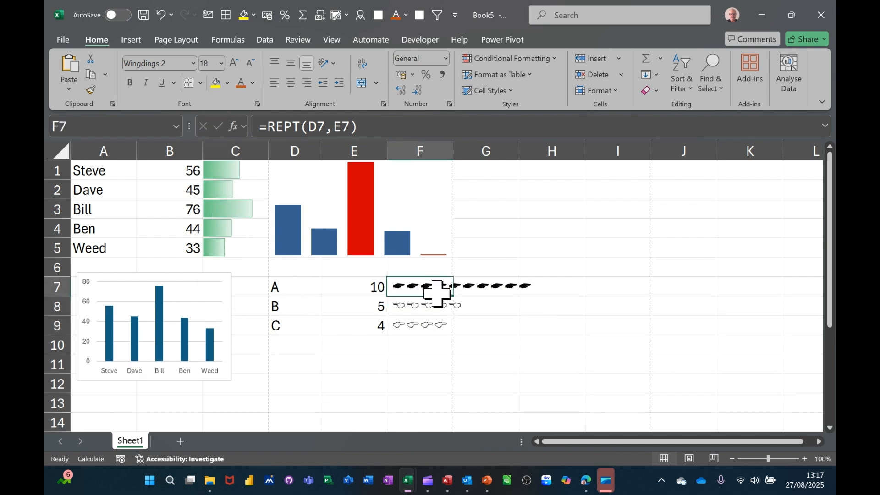
pyautogui.moveTo(452, 298); pyautogui.dragTo(447, 321)
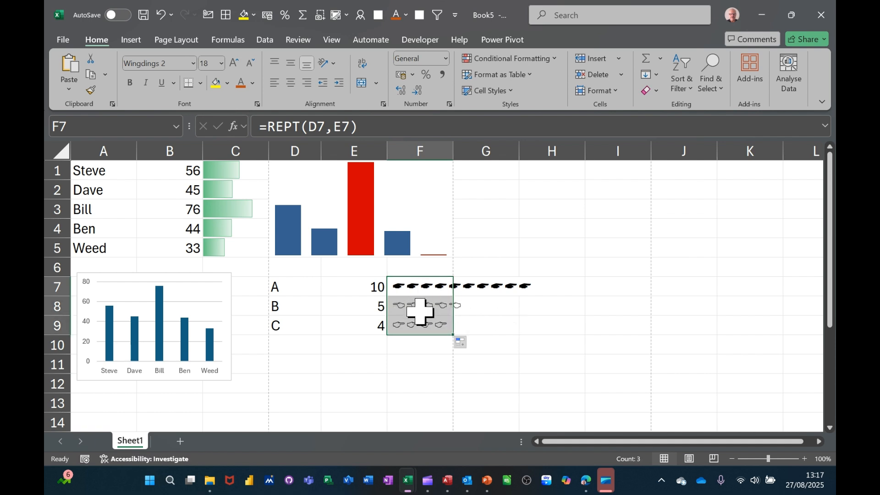
# Set the value in cell E8 to 23.
pyautogui.click(355, 302)
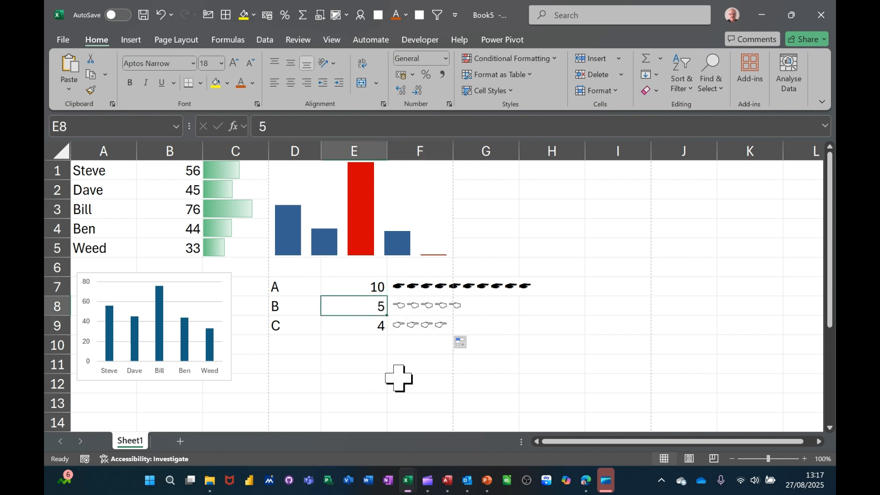
pyautogui.write('23')
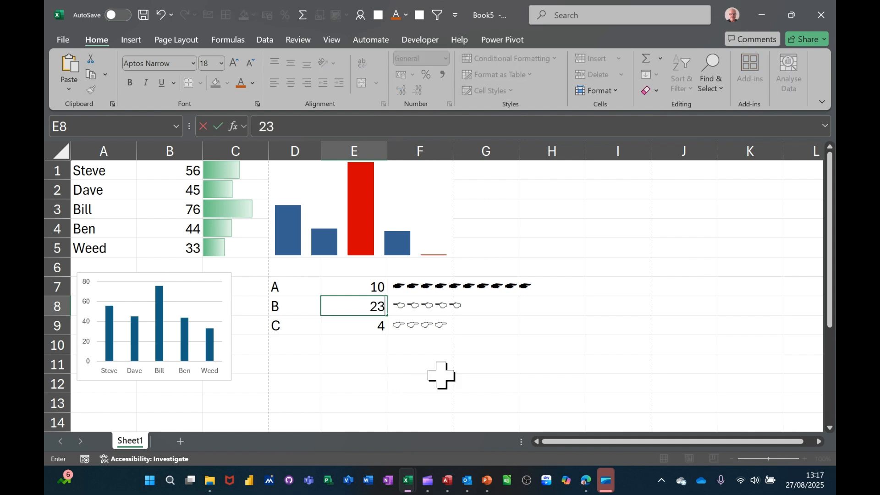
pyautogui.click(437, 376)
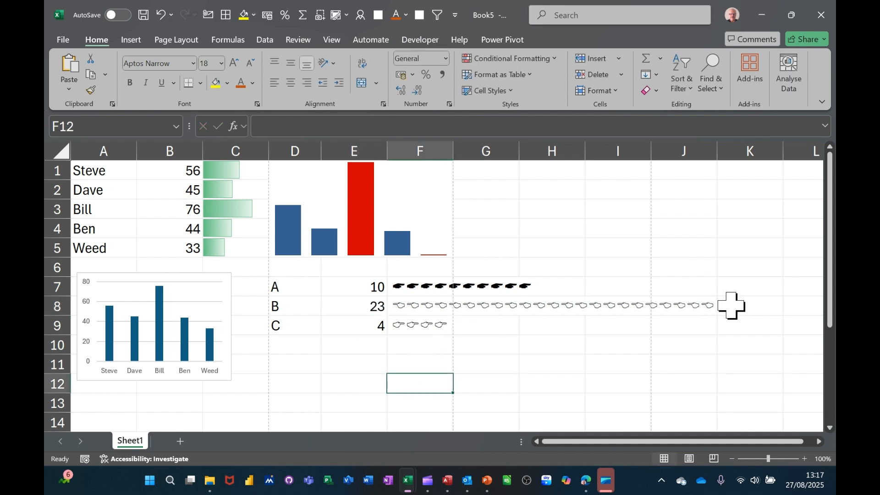
# Set the font size of the symbol bars in F7:F9 to 8.
pyautogui.moveTo(413, 285); pyautogui.dragTo(419, 325)
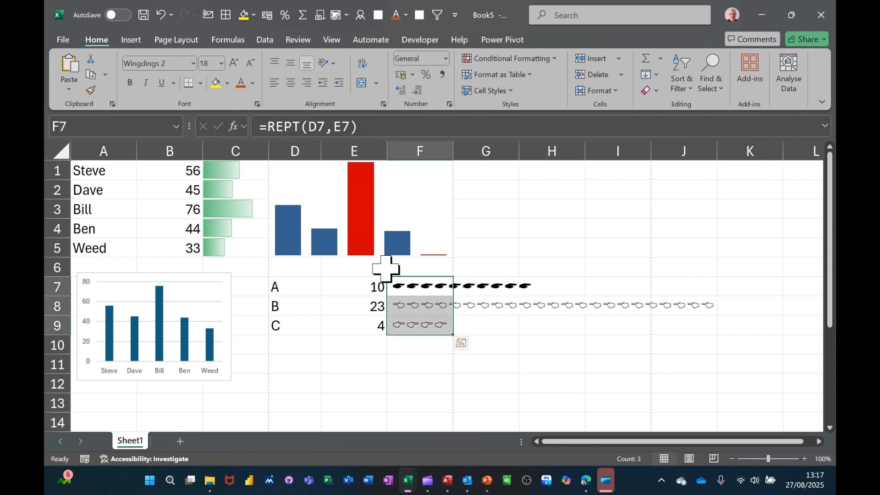
pyautogui.click(220, 64)
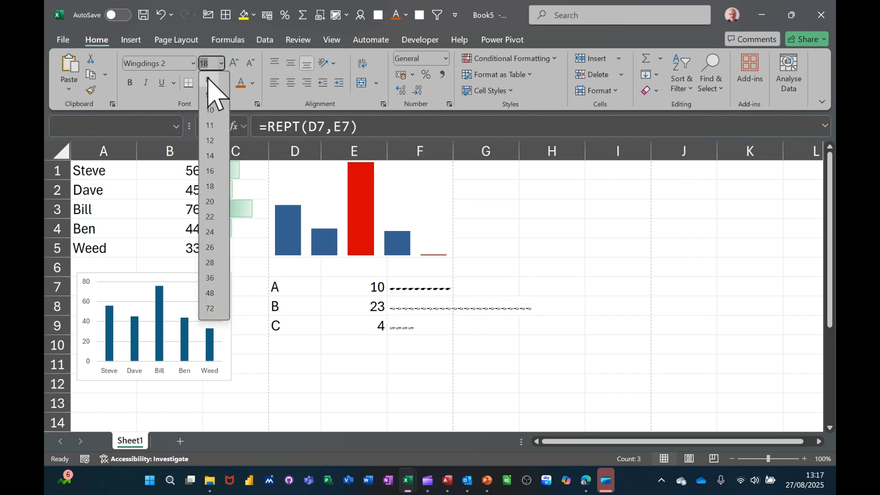
pyautogui.click(208, 79)
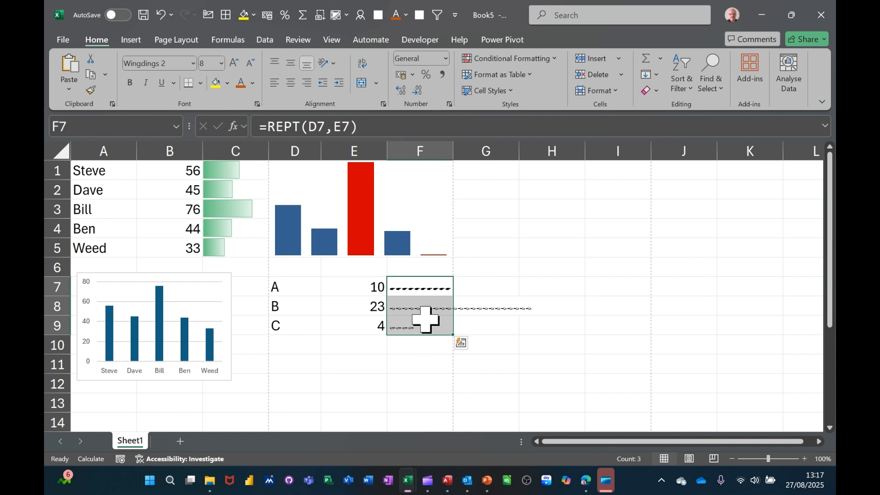
# Change the values in E7, E8 and E9 to 4, 3 and 4.
pyautogui.click(354, 328)
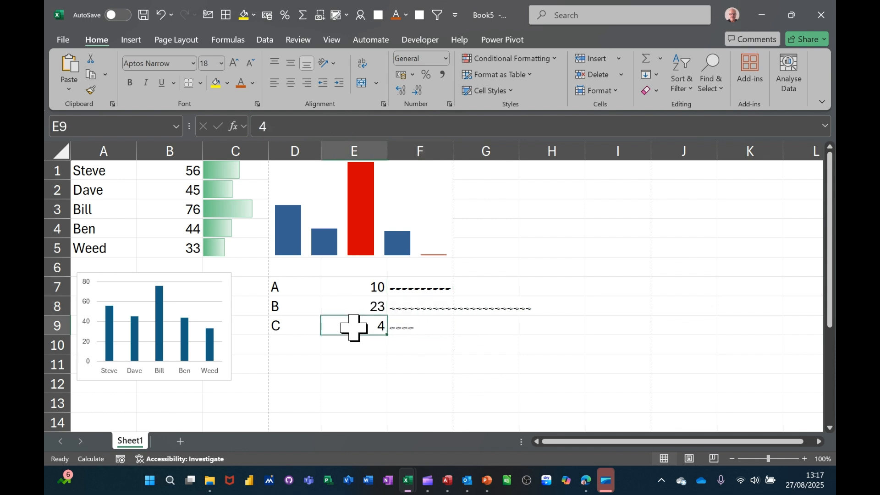
pyautogui.write('3')
pyautogui.click(356, 285)
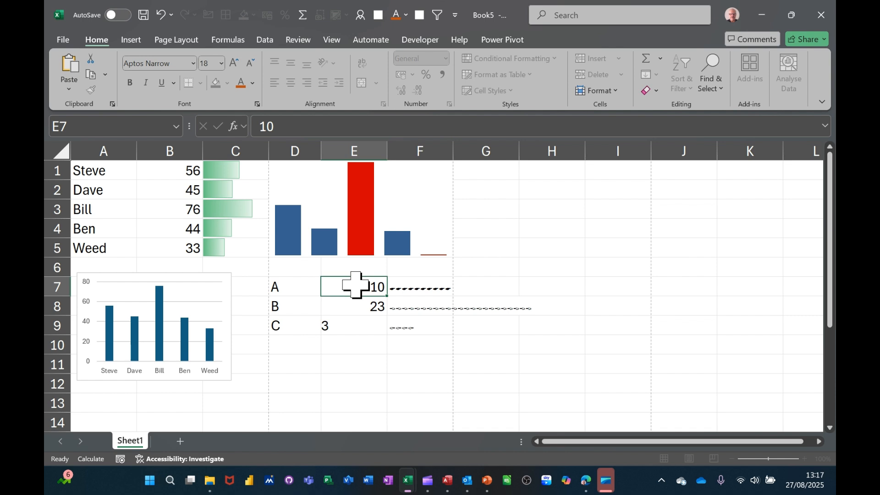
pyautogui.write('4')
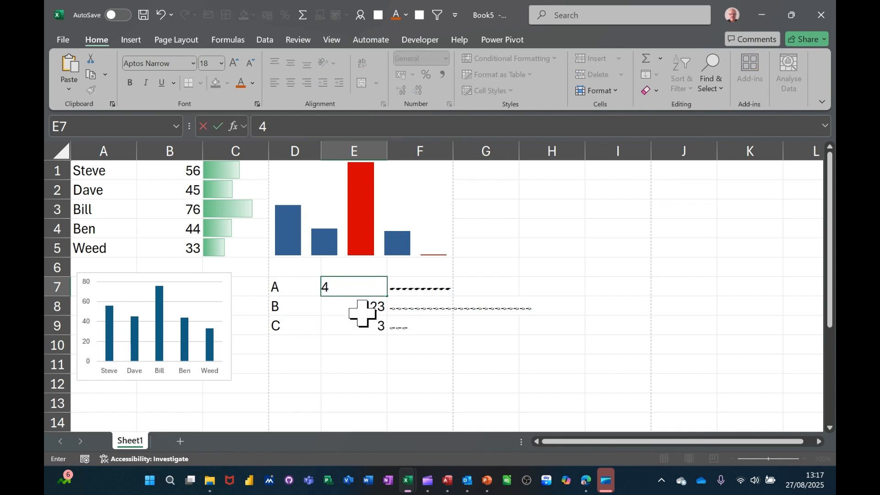
pyautogui.press('Return')
pyautogui.click(356, 329)
pyautogui.write('4')
pyautogui.click(370, 359)
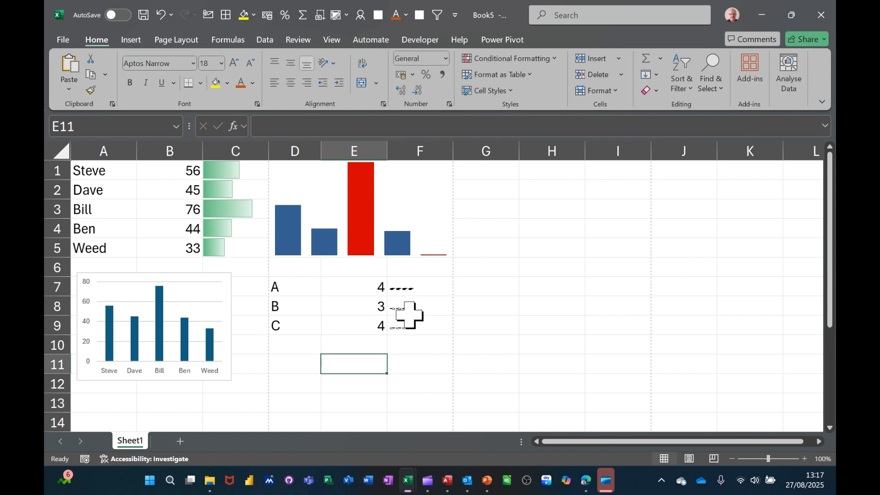
# Set the font size of the symbol bars in F7:F9 to 18.
pyautogui.moveTo(416, 289); pyautogui.dragTo(418, 326)
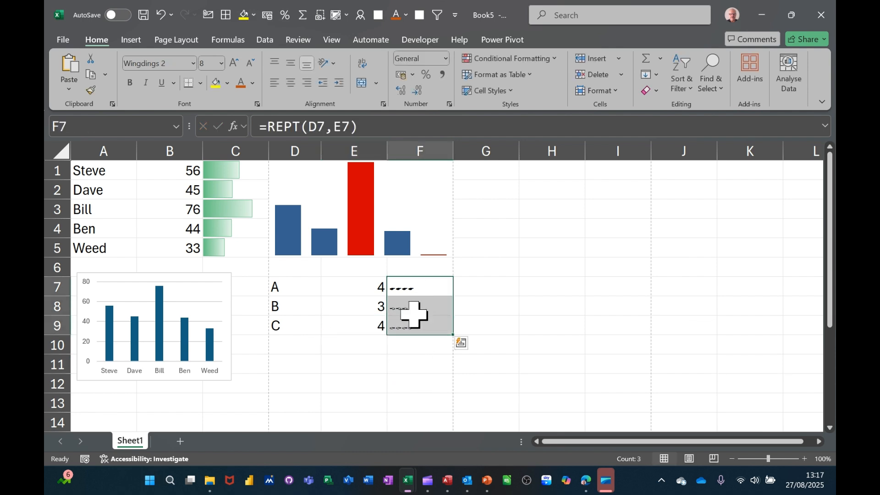
pyautogui.click(220, 64)
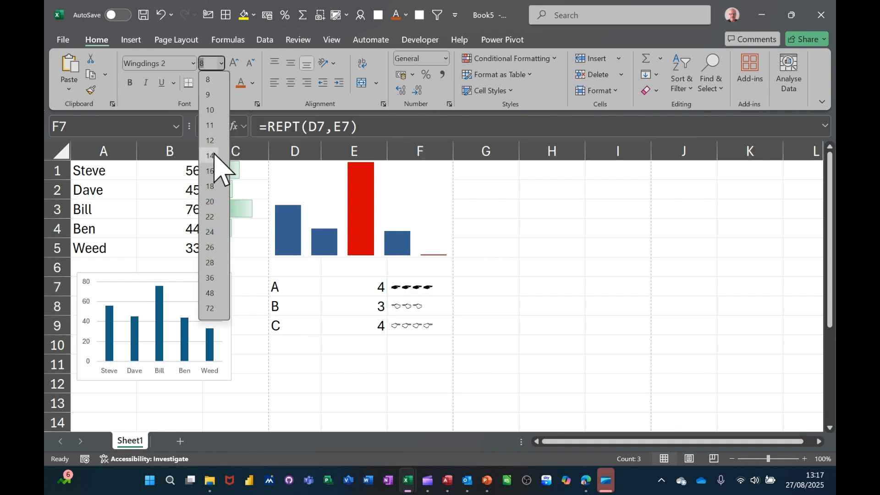
pyautogui.click(212, 186)
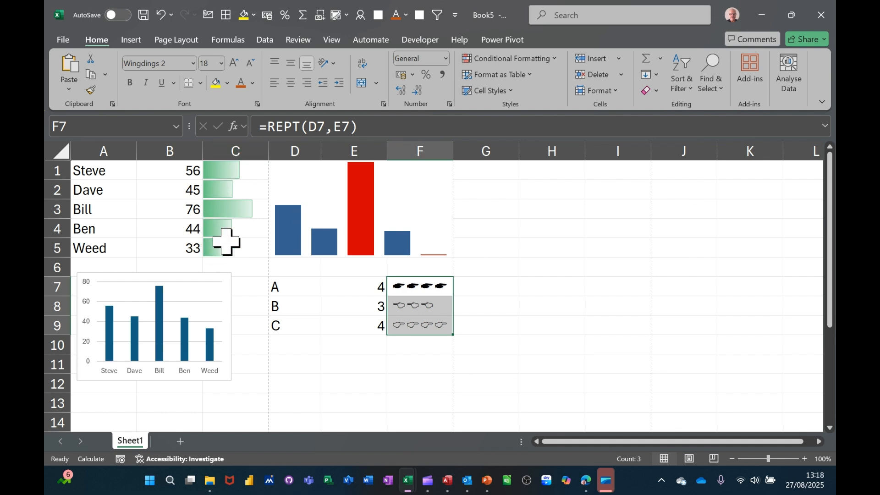
pyautogui.moveTo(223, 177); pyautogui.dragTo(220, 248)
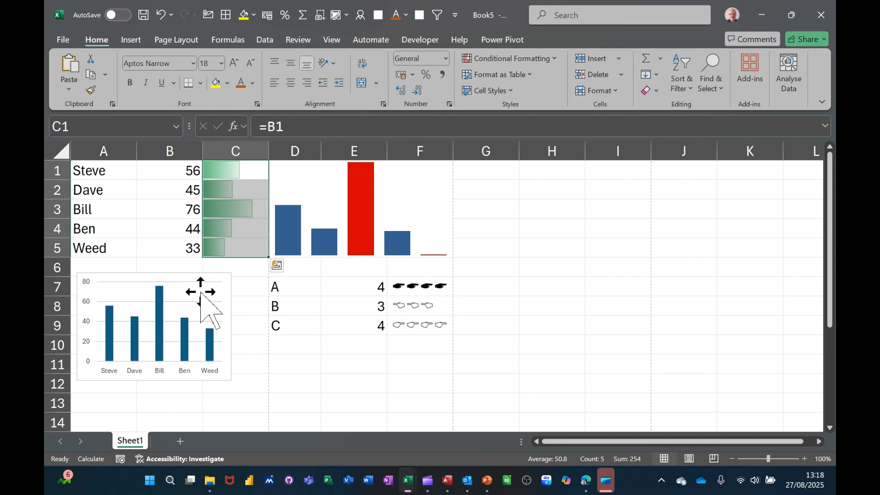
pyautogui.click(231, 290)
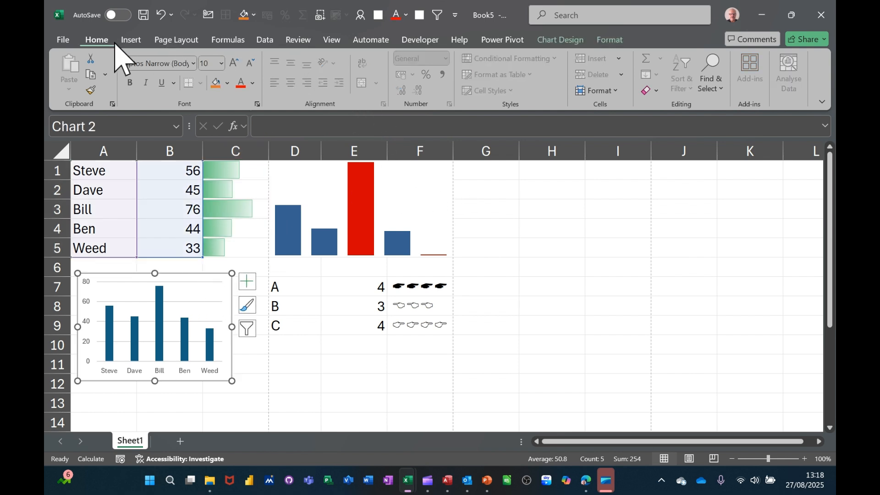
pyautogui.click(131, 43)
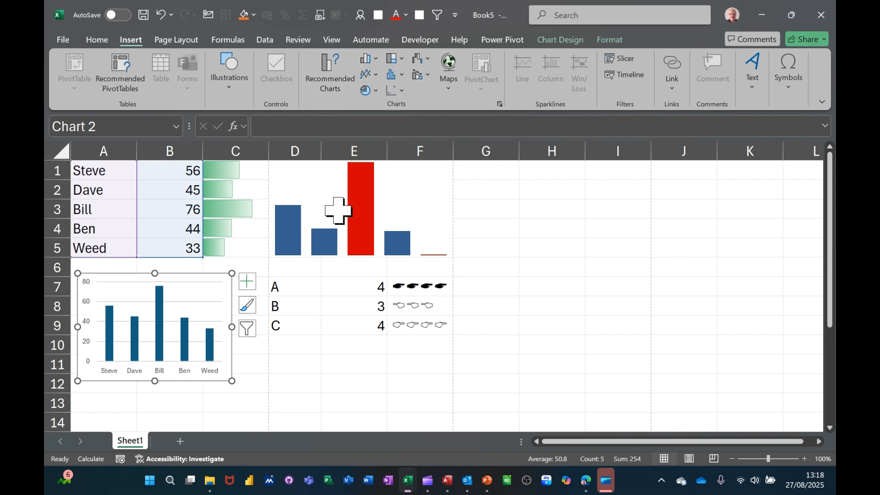
pyautogui.click(525, 234)
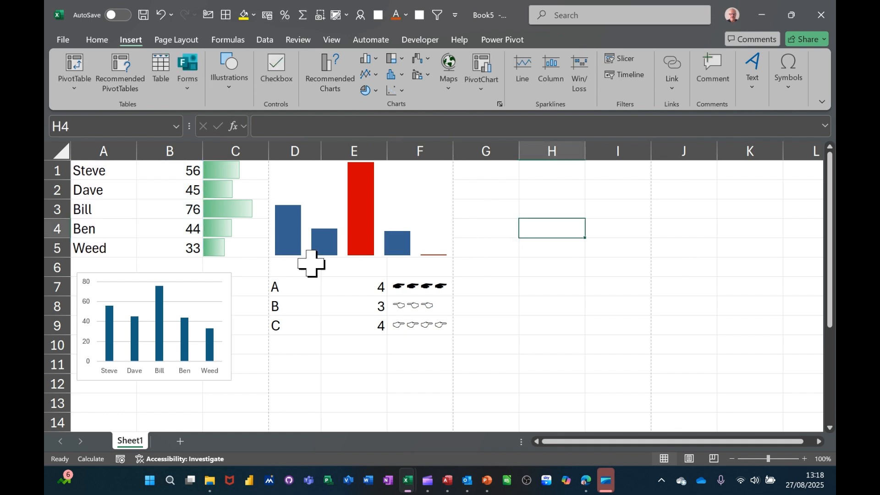
# Delete the small column chart below the data in columns A to C.
pyautogui.click(222, 277)
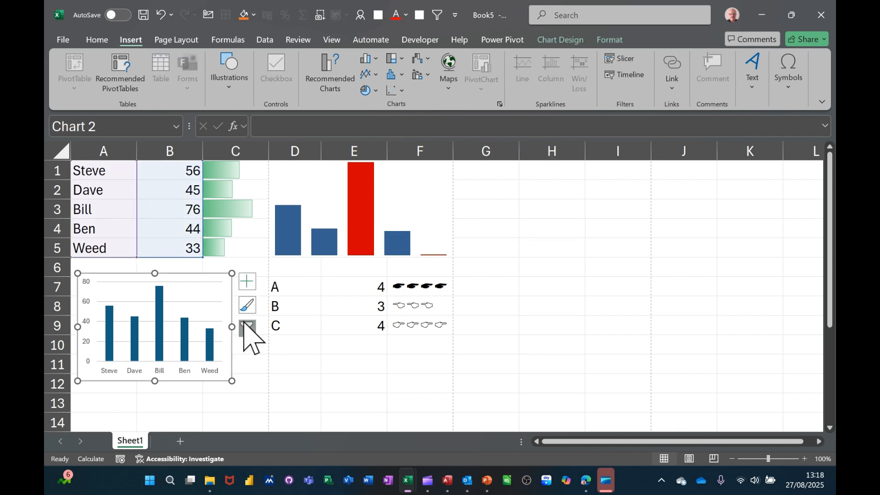
pyautogui.press('Delete')
# Clear the column sparkline from the merged block D1:F5 and unmerge its cells.
pyautogui.click(392, 194)
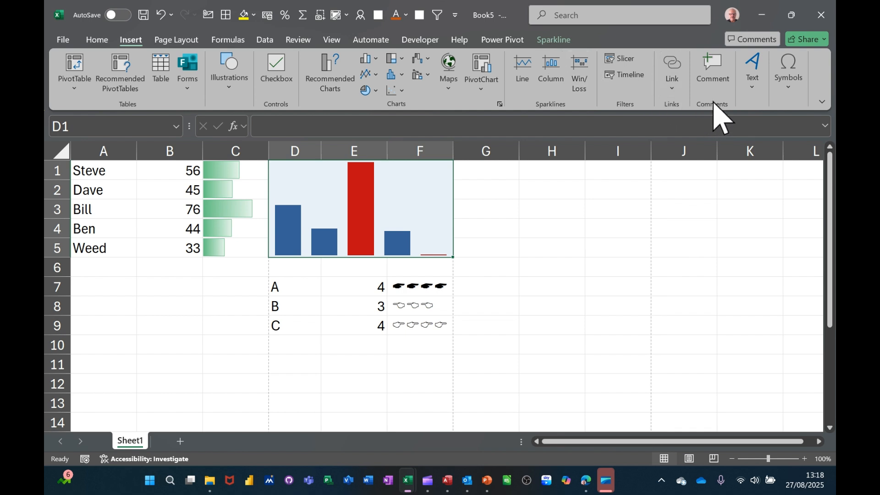
pyautogui.click(555, 42)
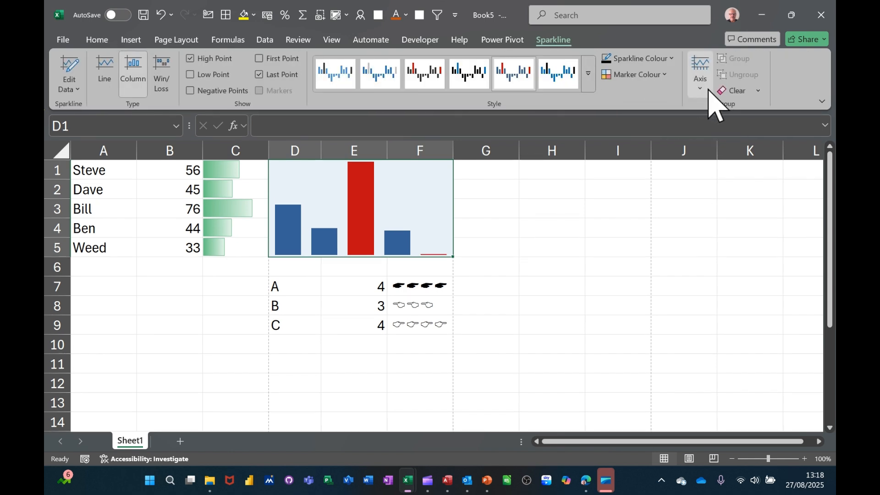
pyautogui.click(735, 92)
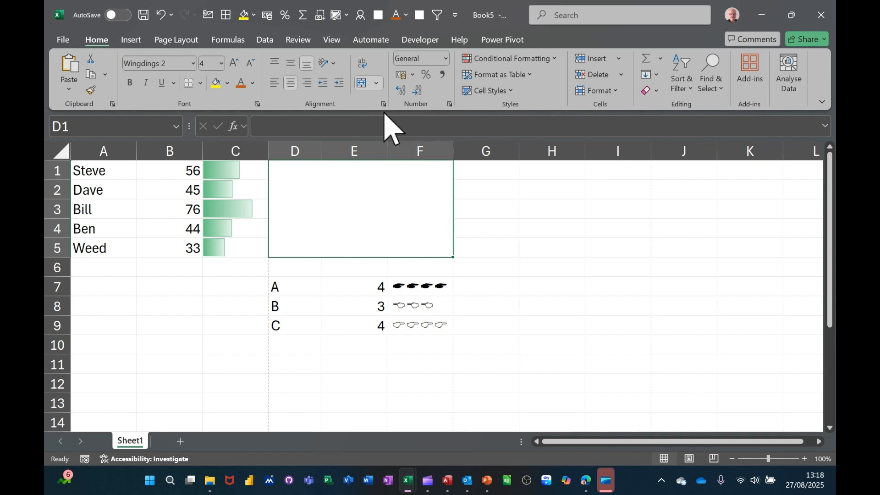
pyautogui.click(330, 200)
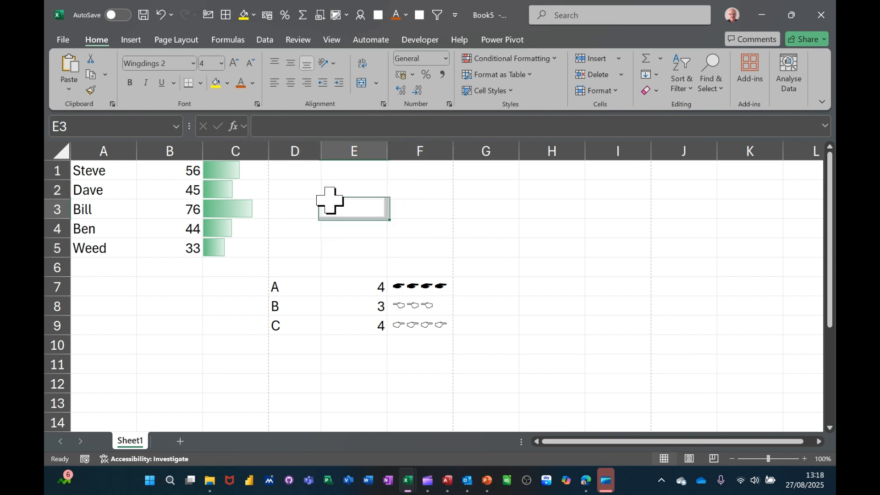